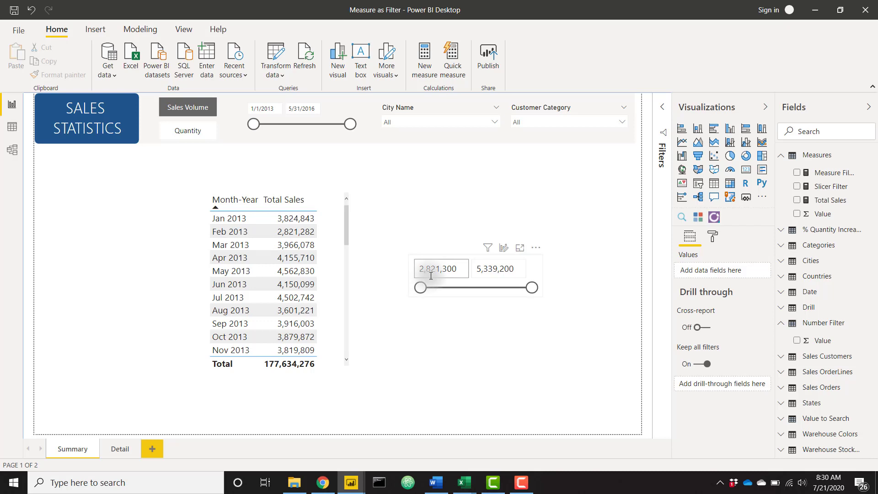
# Sort the table by Total Sales descending, then test the sales range slicer and restore it to 2,821,300–5,339,200.
pyautogui.click(284, 204)
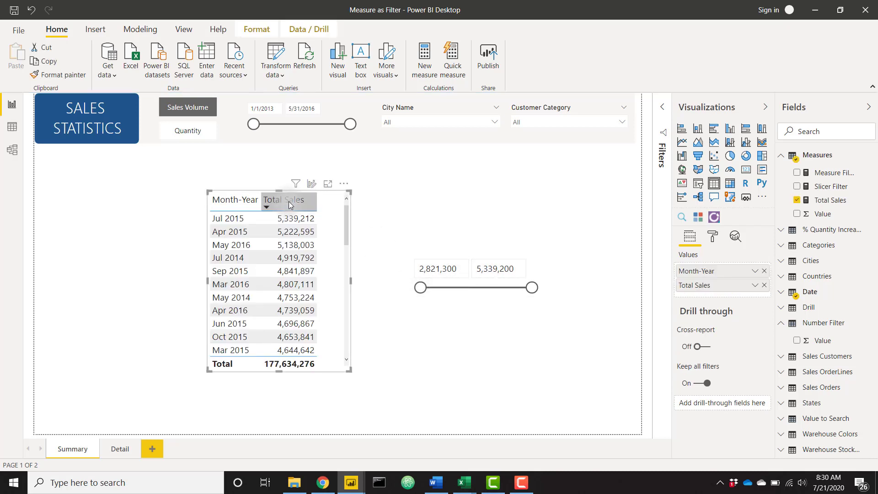
pyautogui.click(289, 204)
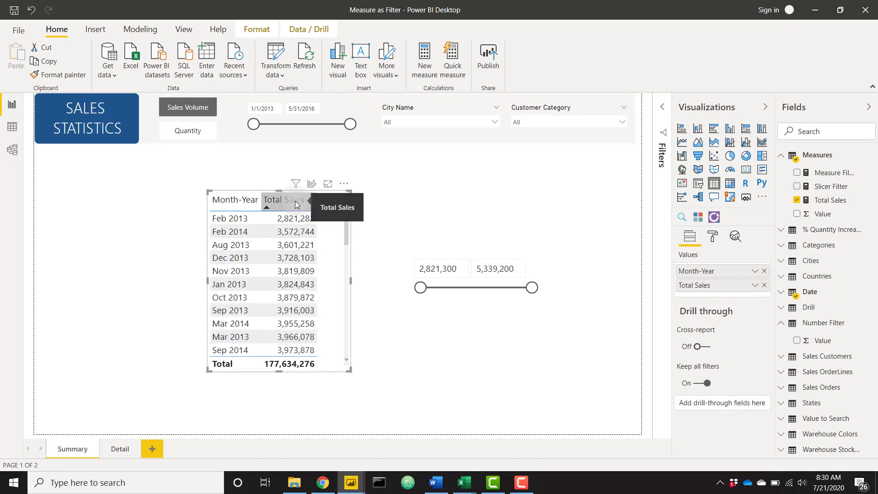
pyautogui.click(296, 204)
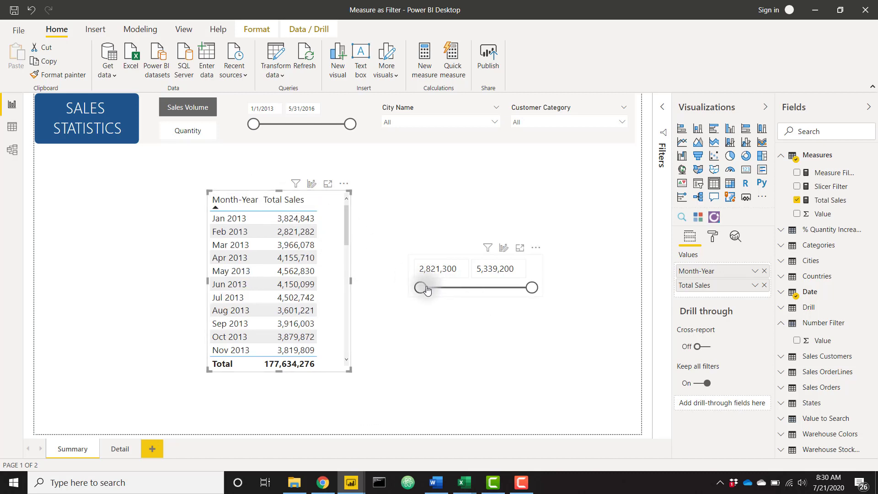
pyautogui.moveTo(427, 292); pyautogui.dragTo(467, 287)
pyautogui.moveTo(531, 287); pyautogui.dragTo(492, 293)
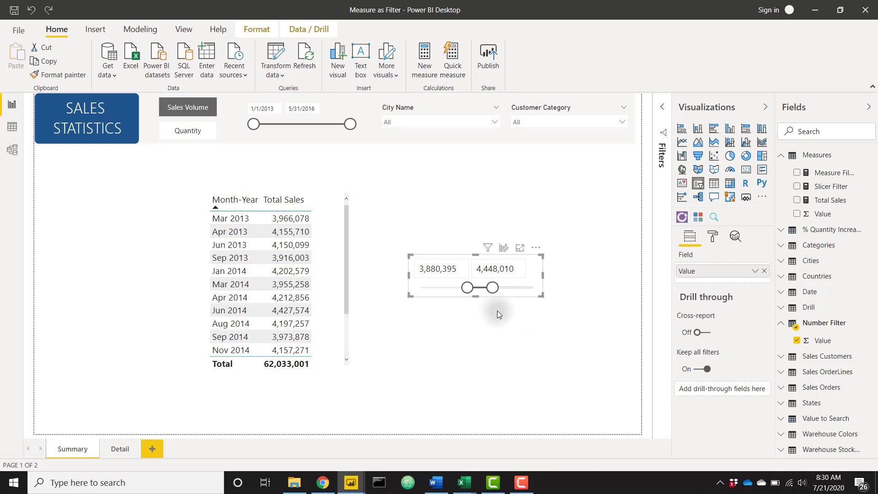
pyautogui.moveTo(493, 287); pyautogui.dragTo(535, 288)
pyautogui.moveTo(467, 288); pyautogui.dragTo(416, 294)
# Filter the Customer Category slicer to Computer Store and re-sort Total Sales highest first.
pyautogui.click(555, 120)
pyautogui.click(548, 162)
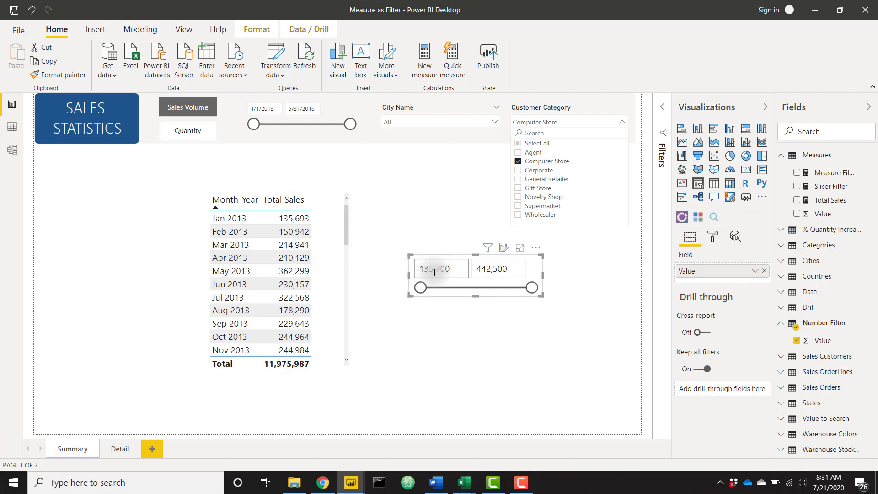
pyautogui.click(281, 203)
pyautogui.click(306, 204)
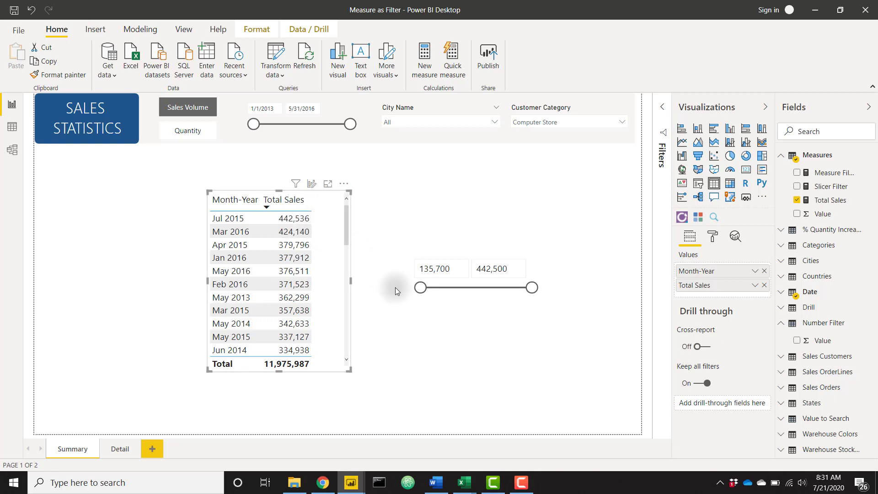
# Narrow the sales range to 255,306–351,222, then reset it to its full extent.
pyautogui.moveTo(419, 288); pyautogui.dragTo(465, 290)
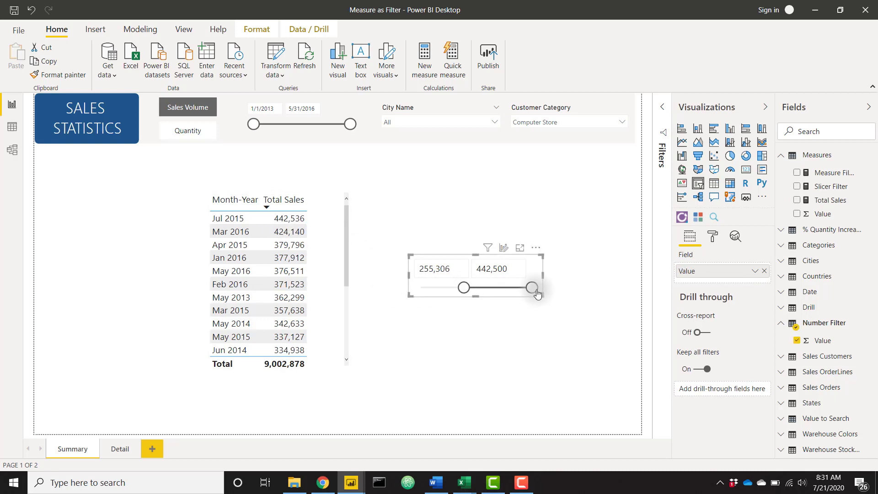
pyautogui.moveTo(532, 288)
pyautogui.mouseDown()
pyautogui.moveTo(501, 288)
pyautogui.moveTo(532, 288)
pyautogui.mouseUp()
pyautogui.moveTo(463, 289); pyautogui.dragTo(420, 288)
# Filter the City Name slicer to Ashland.
pyautogui.click(494, 122)
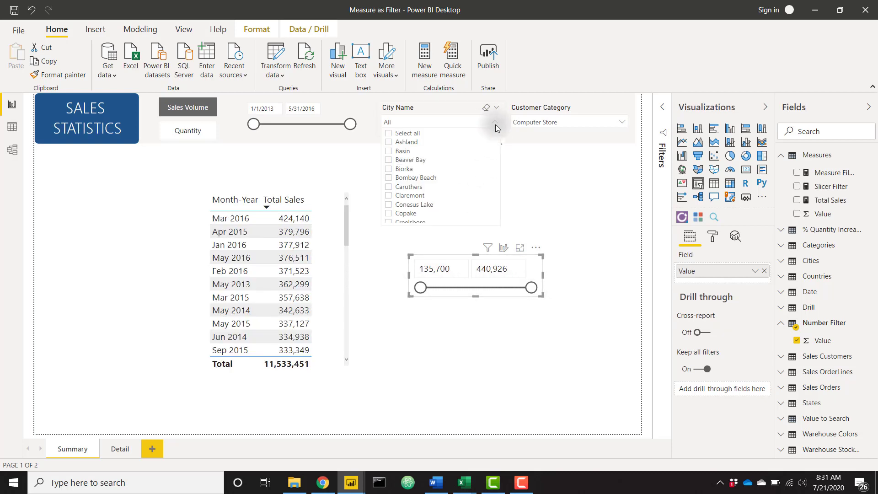
pyautogui.click(448, 143)
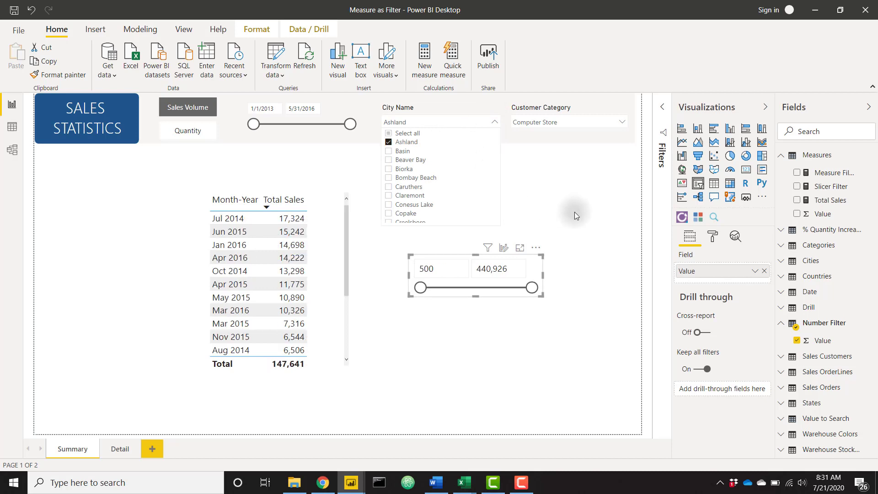
pyautogui.click(465, 332)
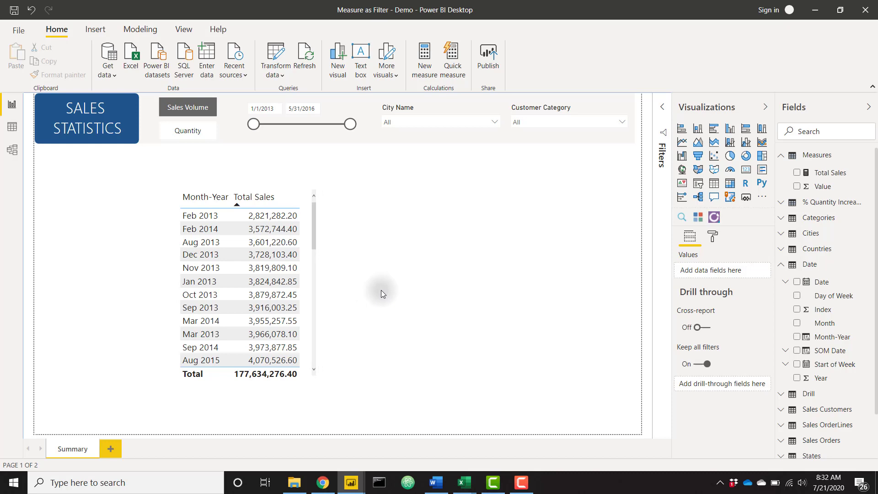
# Start a new calculated table from Table tools in Data view.
pyautogui.click(12, 127)
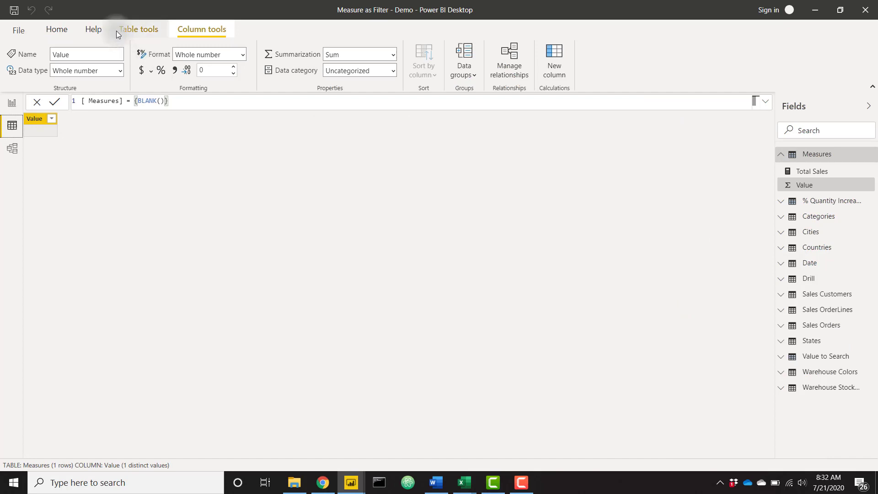
pyautogui.click(117, 31)
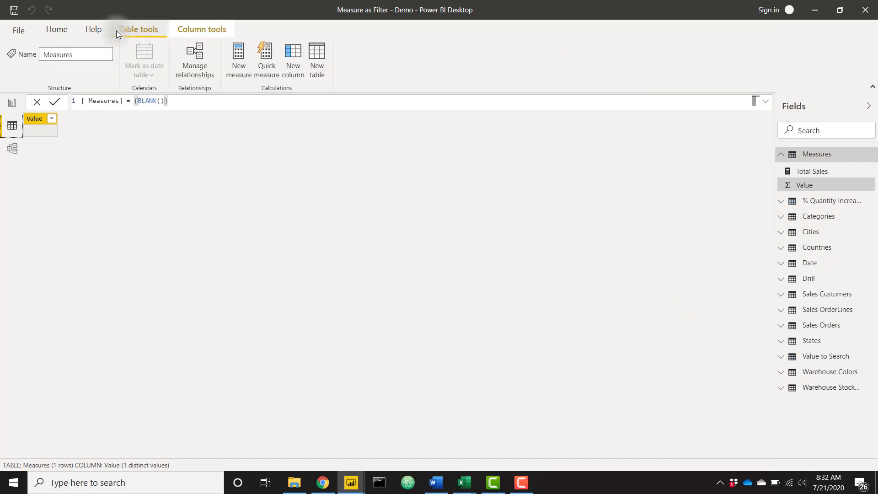
pyautogui.click(322, 54)
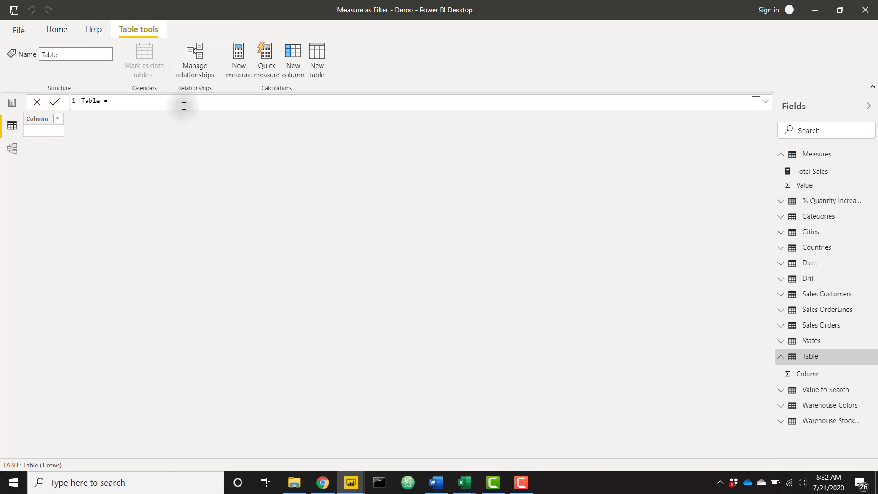
# Define the table as Number Filter = GENERATESERIES(0, [Total Sales], 1000) and commit it.
pyautogui.hotkey('ctrl', 'a')
pyautogui.write('Number Filter =')
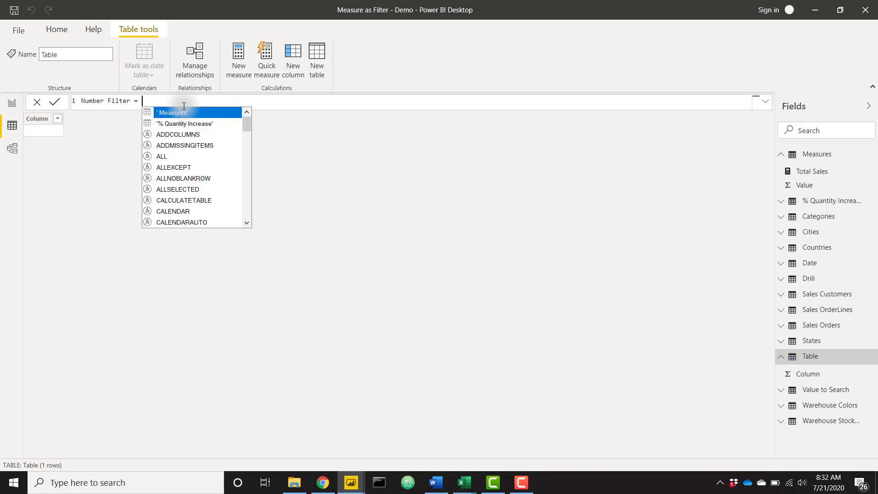
pyautogui.hotkey('shift', 'Return')
pyautogui.write('GEN')
pyautogui.press('Down')
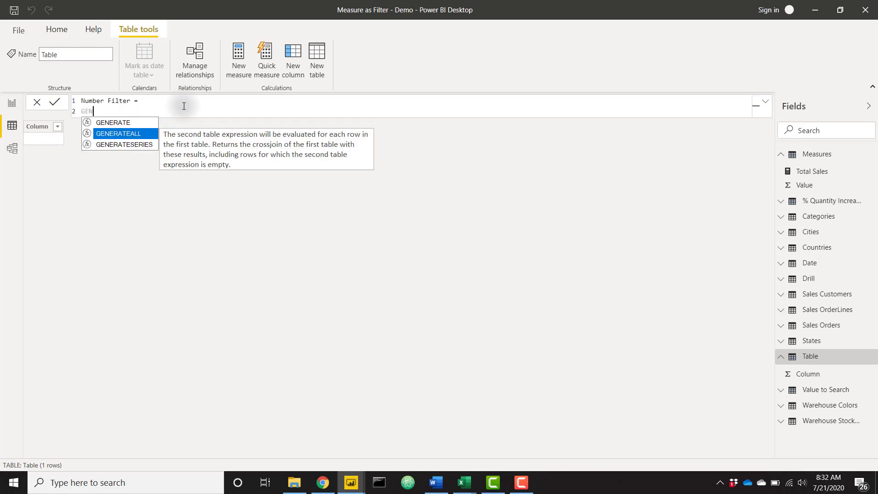
pyautogui.press('Down')
pyautogui.press('Tab')
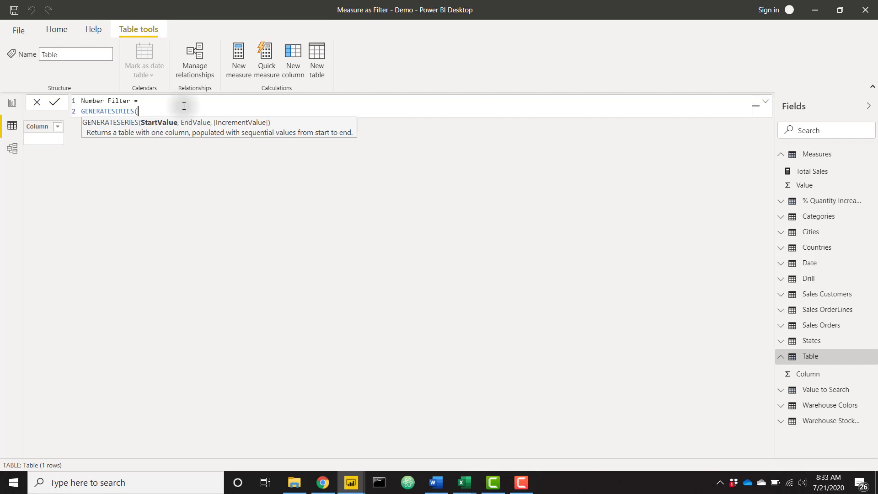
pyautogui.write('0,')
pyautogui.write(' [To')
pyautogui.press('Tab')
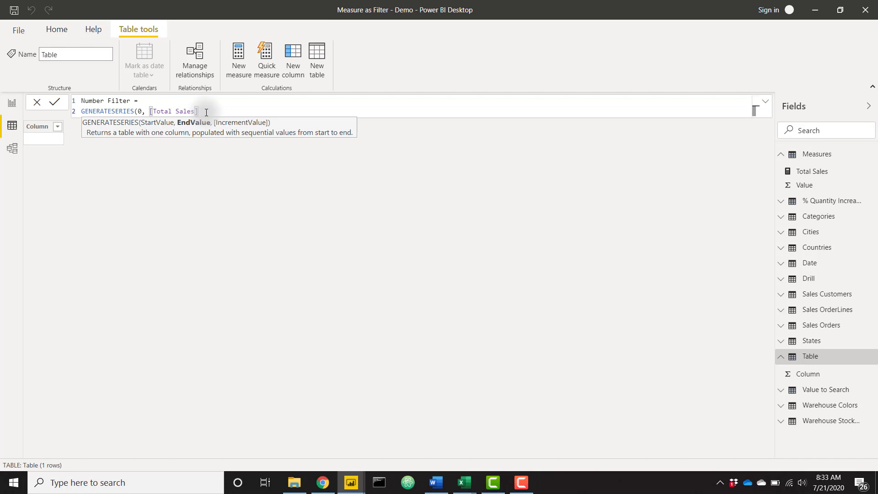
pyautogui.write(',')
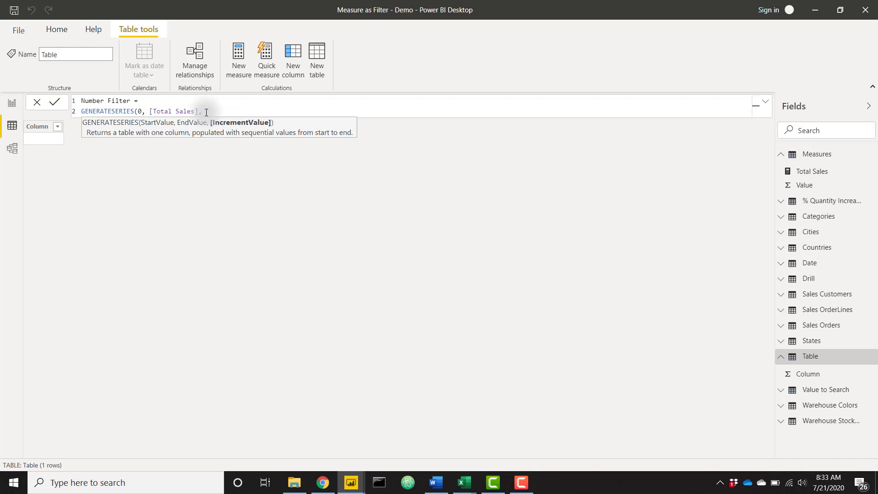
pyautogui.write(' 1000)')
pyautogui.press('Return')
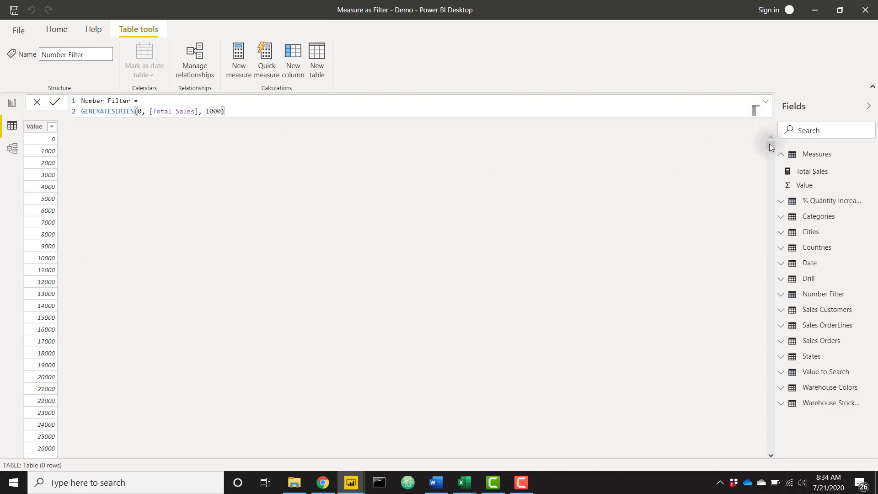
# Recalculate Number Filter's Value series with a 10000 increment, then return to the Summary report page.
pyautogui.moveTo(770, 143); pyautogui.dragTo(755, 455)
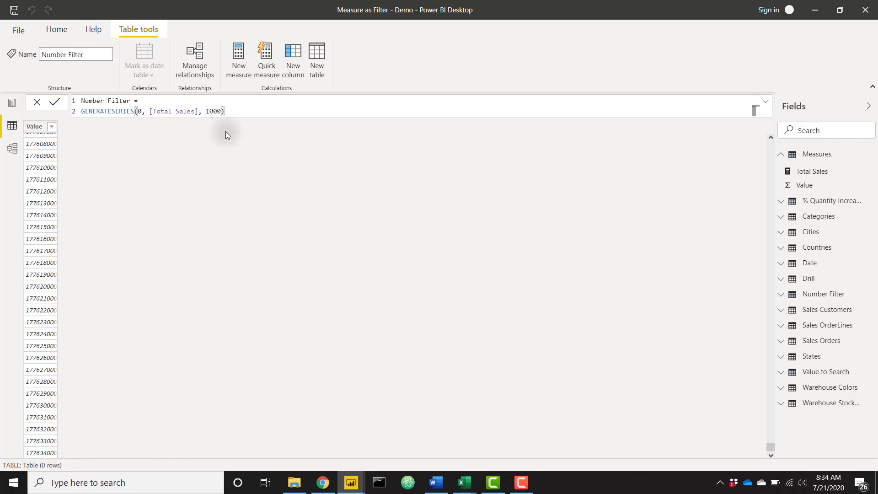
pyautogui.click(40, 127)
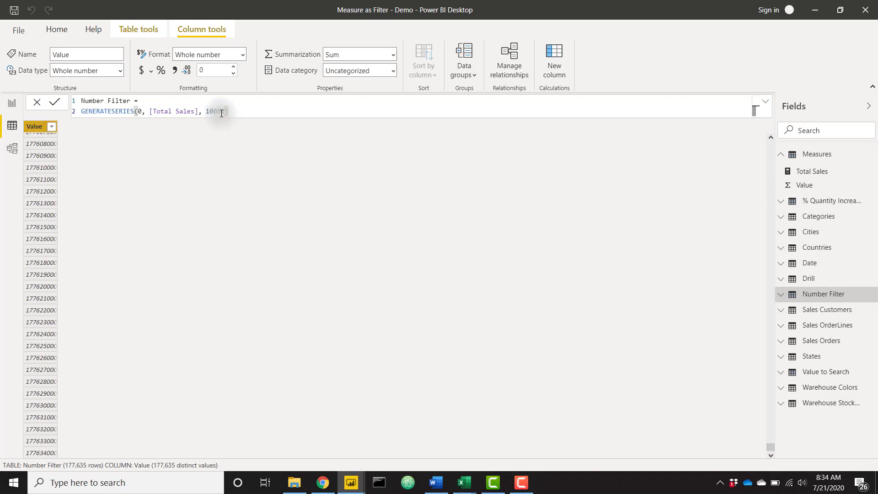
pyautogui.press('Return')
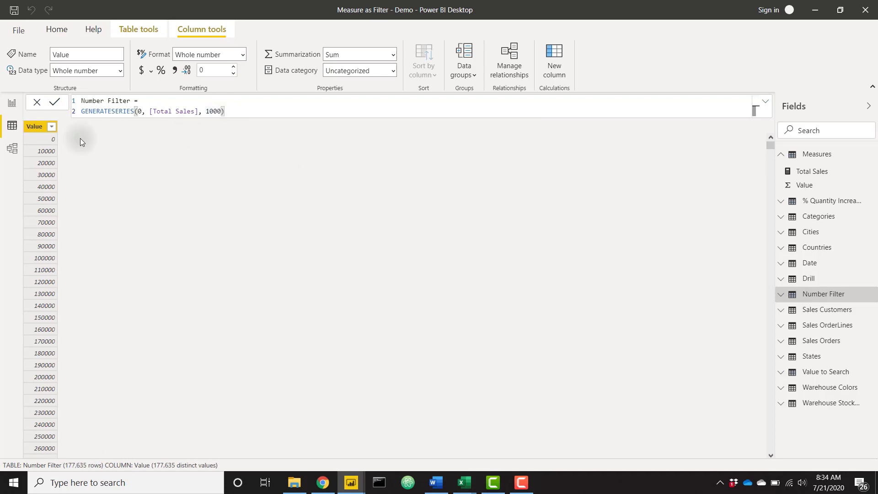
pyautogui.click(13, 103)
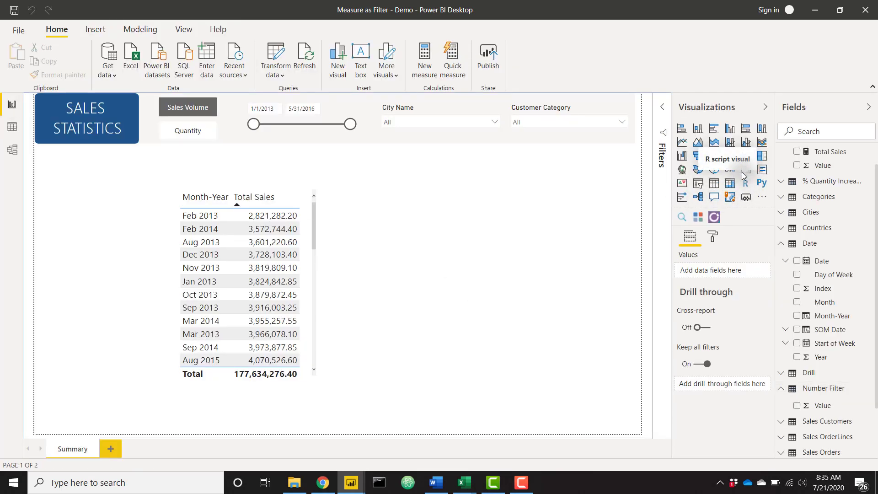
# Add a slicer visual and place it, wider and shorter, near the sales table.
pyautogui.click(703, 188)
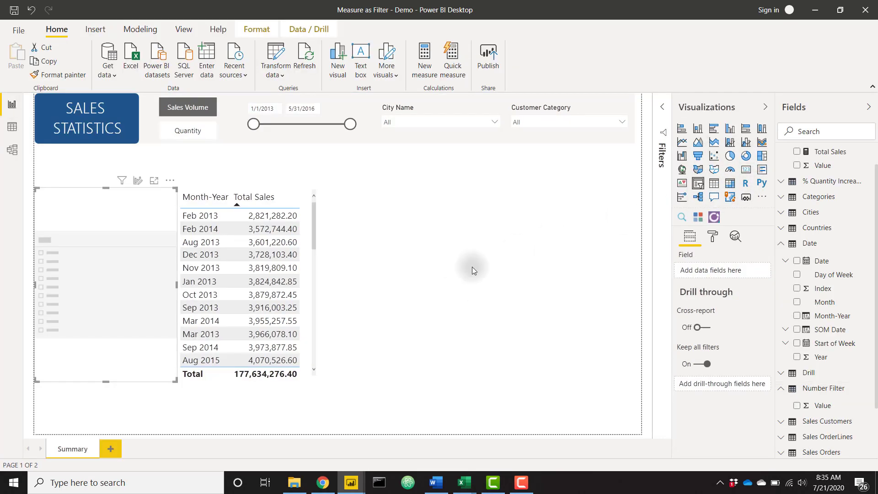
pyautogui.moveTo(115, 274); pyautogui.dragTo(474, 292)
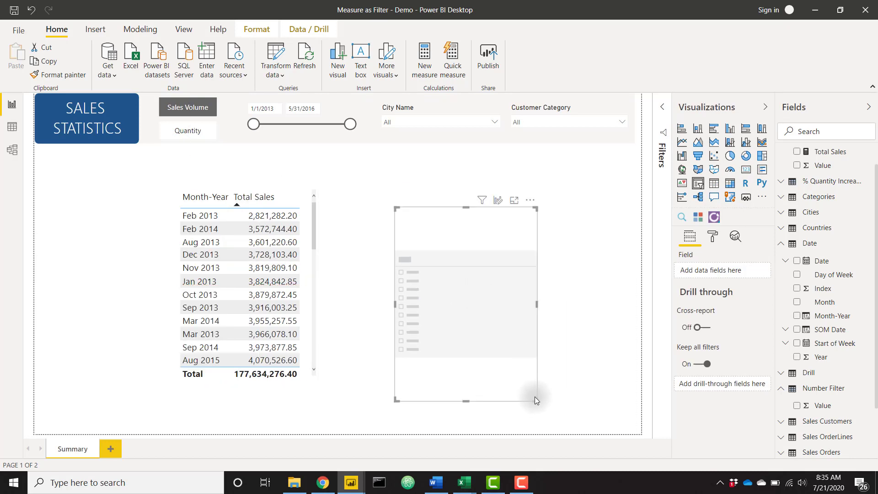
pyautogui.moveTo(535, 402); pyautogui.dragTo(555, 272)
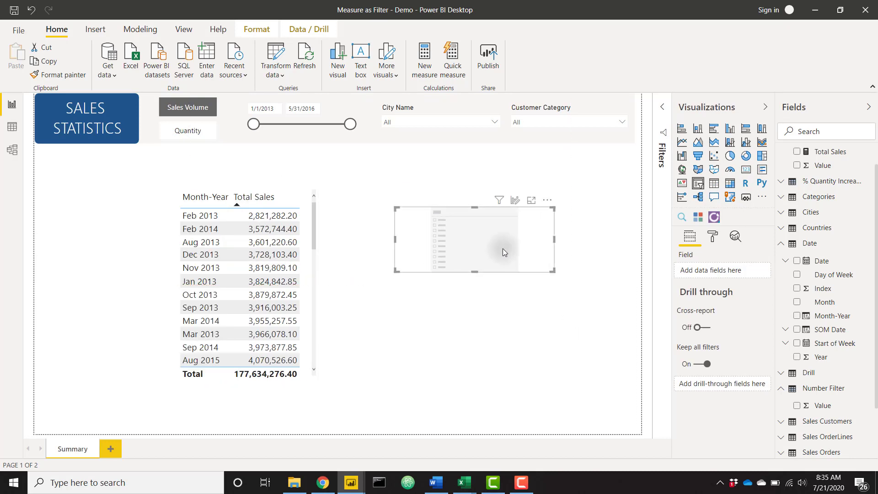
pyautogui.moveTo(503, 249); pyautogui.dragTo(503, 293)
# Bind the slicer to Number Filter Value and narrow its range to 49062890–98836025.
pyautogui.scroll(-3, 825, 332)
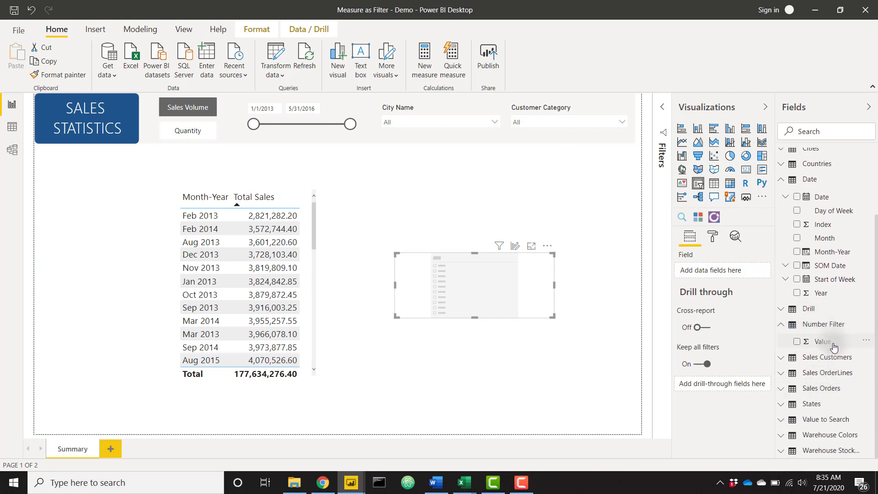
pyautogui.moveTo(832, 347); pyautogui.dragTo(731, 276)
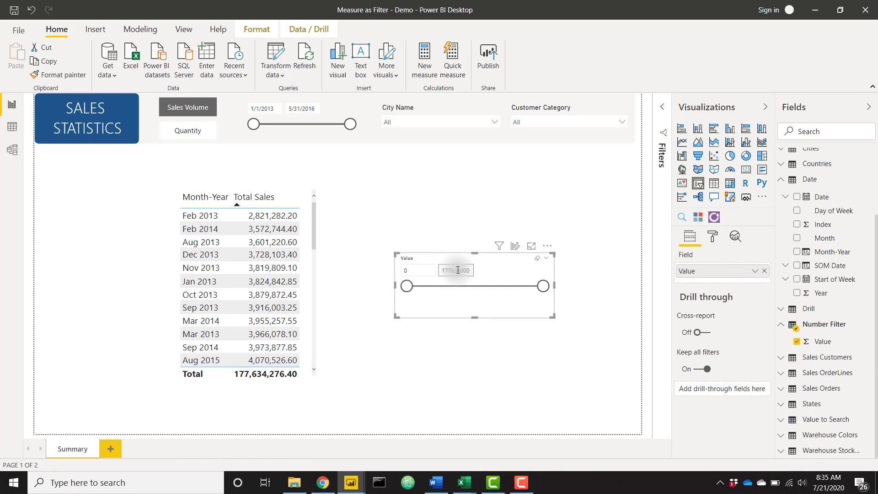
pyautogui.moveTo(407, 287); pyautogui.dragTo(444, 285)
pyautogui.moveTo(543, 286); pyautogui.dragTo(487, 291)
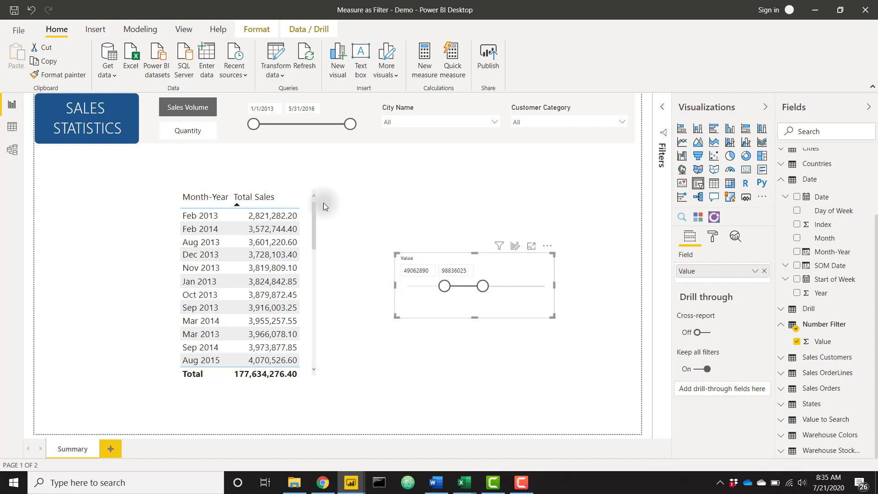
# Create a new measure in the Measures table named Measure Filter.
pyautogui.scroll(3, 842, 213)
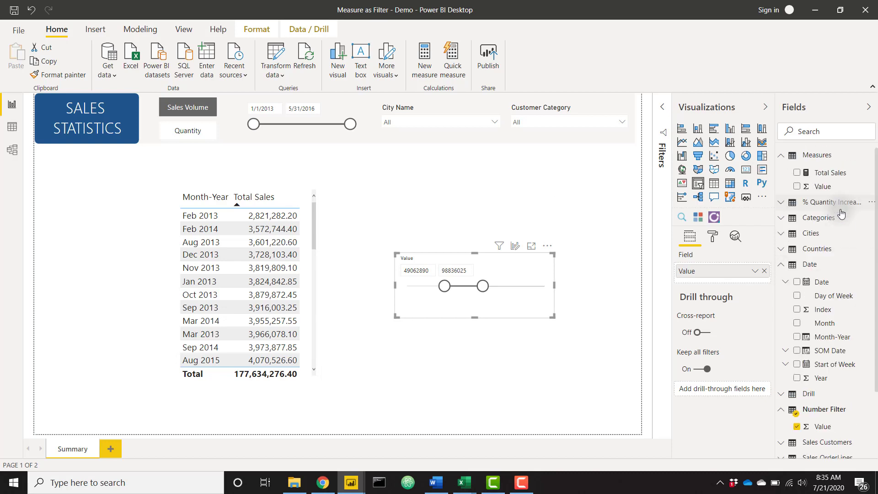
pyautogui.rightClick(822, 161)
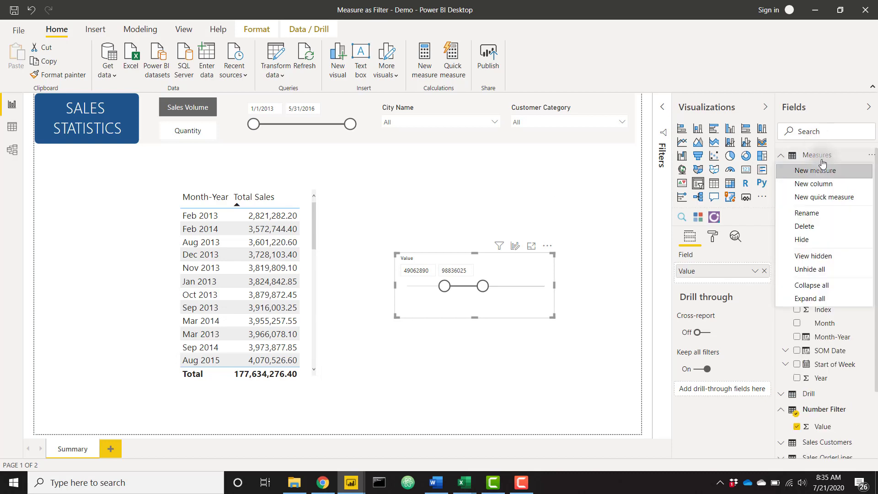
pyautogui.click(821, 169)
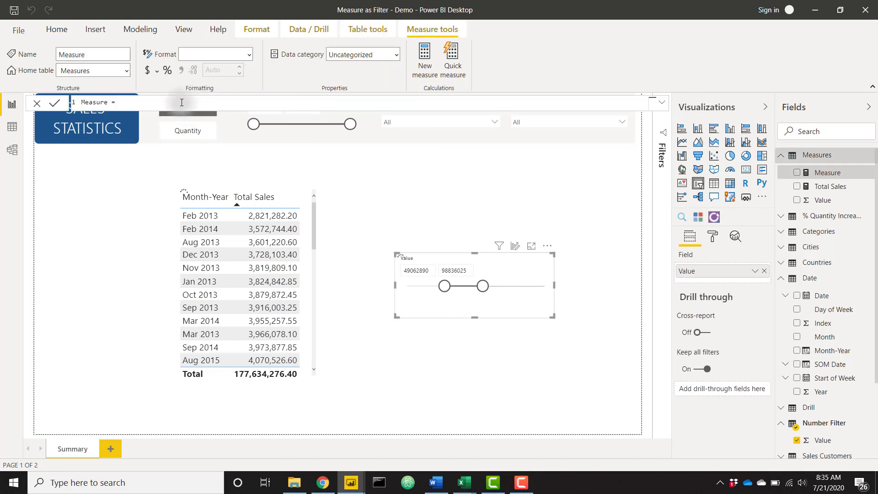
pyautogui.hotkey('ctrl', 'a')
pyautogui.press('BackSpace')
pyautogui.write('measure Filter =')
pyautogui.hotkey('shift', 'Return')
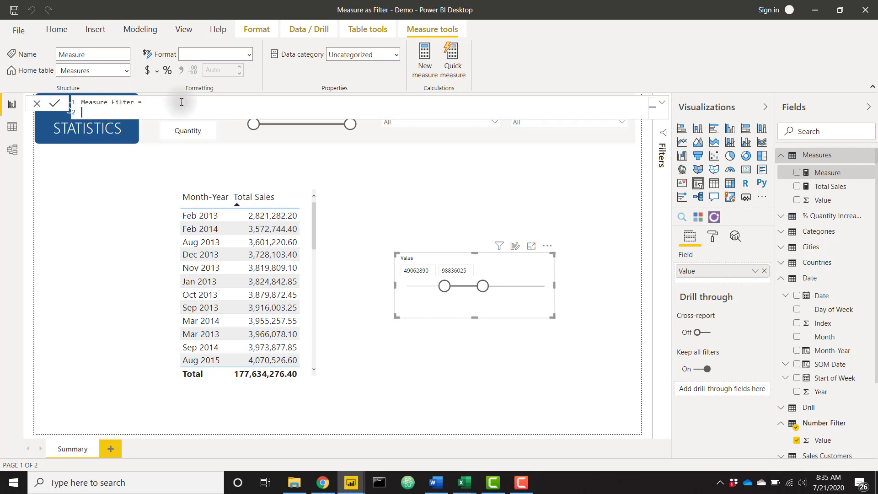
# Add variables MinValue = MIN('Number Filter'[Value]) and MaxValue = MAX('Number Filter'[Value]).
pyautogui.write('VAR MinValue = MIN(s')
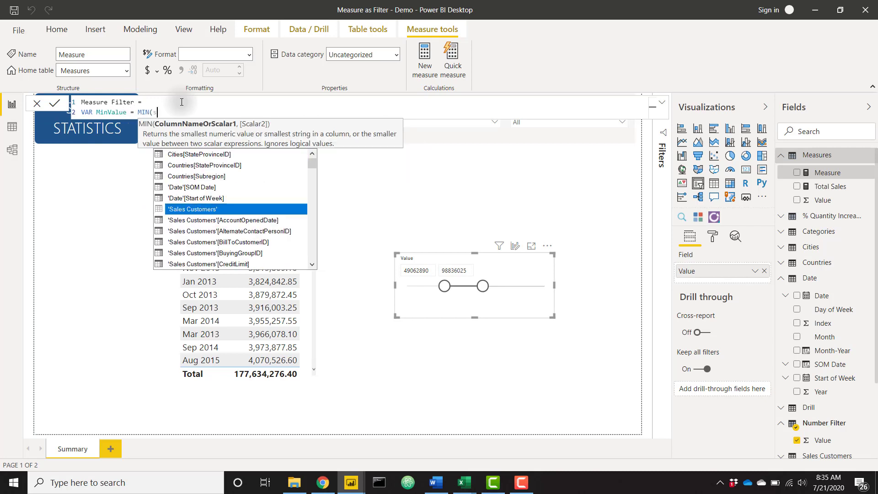
pyautogui.press('BackSpace')
pyautogui.write('num')
pyautogui.press('Down')
pyautogui.press('Tab')
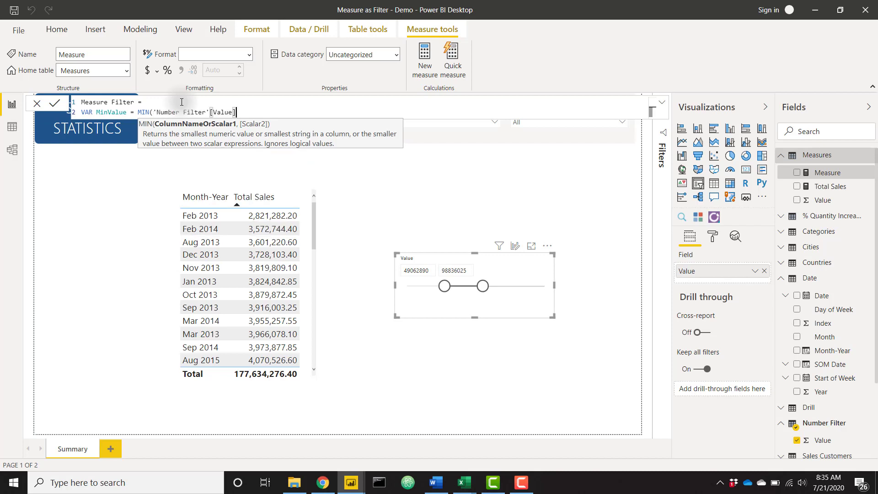
pyautogui.write(')')
pyautogui.hotkey('shift', 'Return')
pyautogui.write('VAR MaxValue = MAX(')
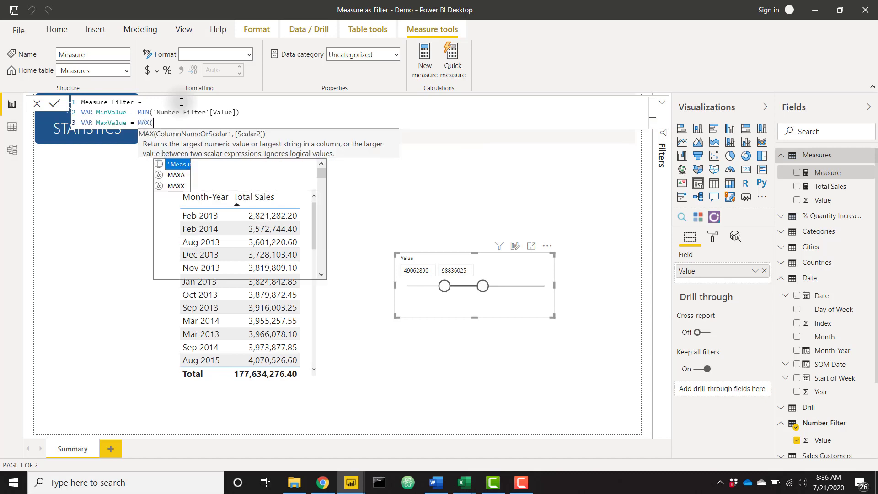
pyautogui.write('num')
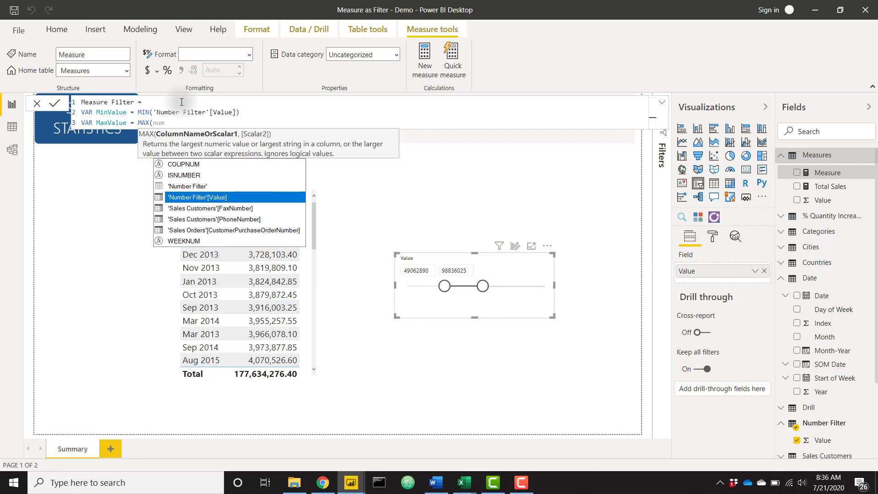
pyautogui.press('Tab')
pyautogui.write(')')
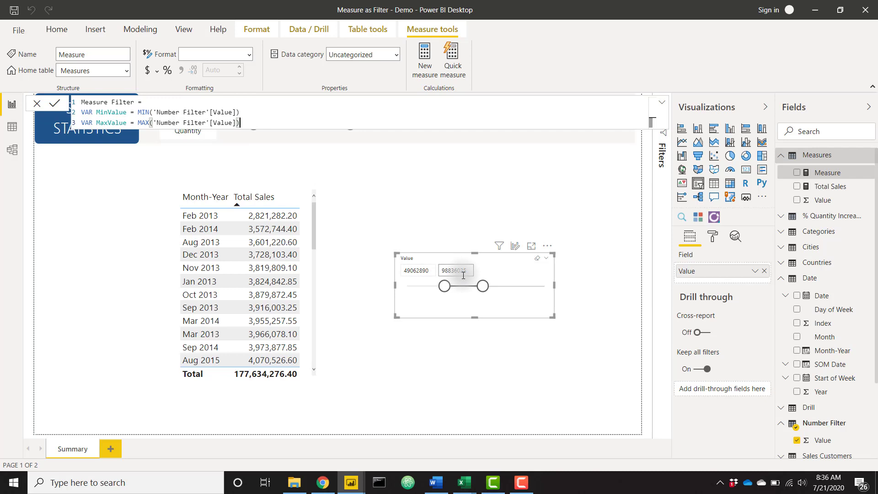
# Add the variable CurrentMeasureValue = [Total Sales].
pyautogui.hotkey('shift', 'Return')
pyautogui.write('VAR')
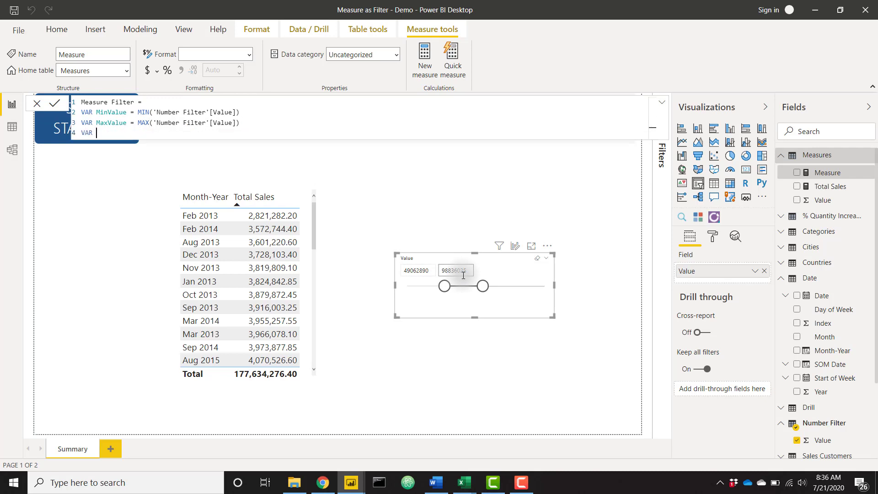
pyautogui.write(' CurrentMeasureValue =tot')
pyautogui.press('Tab')
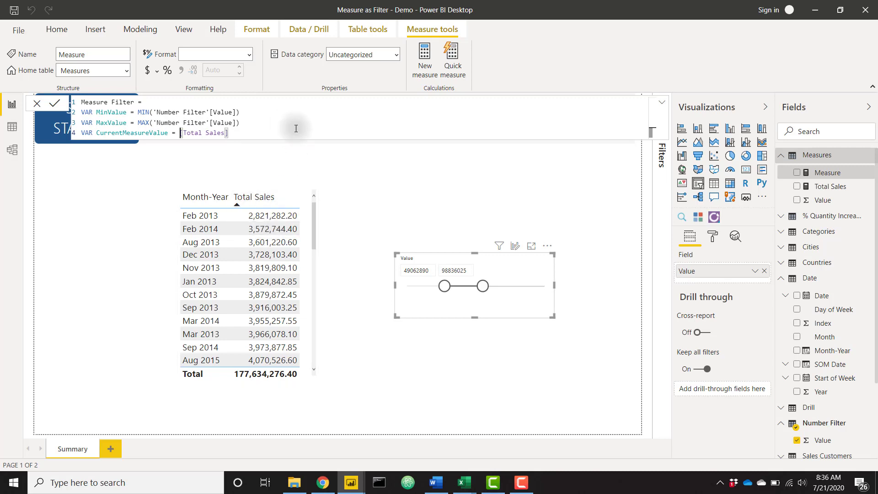
# Return IF(CurrentMeasureValue >= MinValue && CurrentMeasureValue <= MaxValue, 1, 0) and commit the measure.
pyautogui.hotkey('shift', 'Return')
pyautogui.write('RETURN')
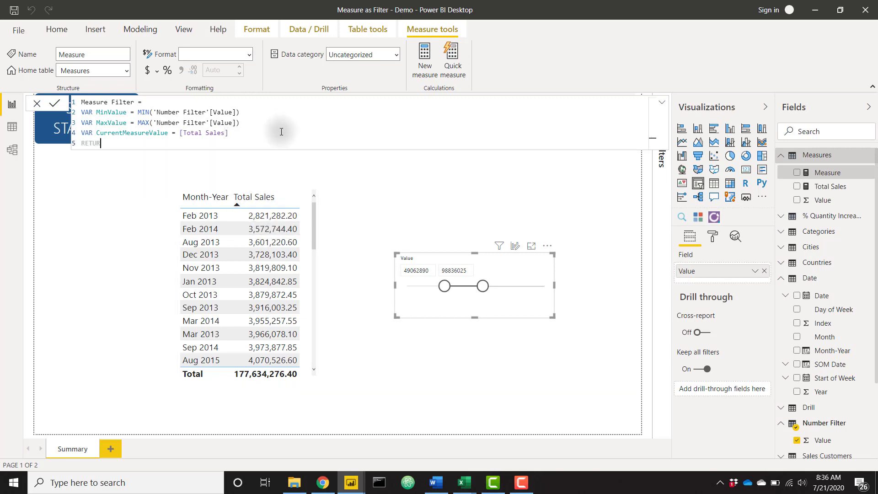
pyautogui.hotkey('shift', 'Return')
pyautogui.write('IF(')
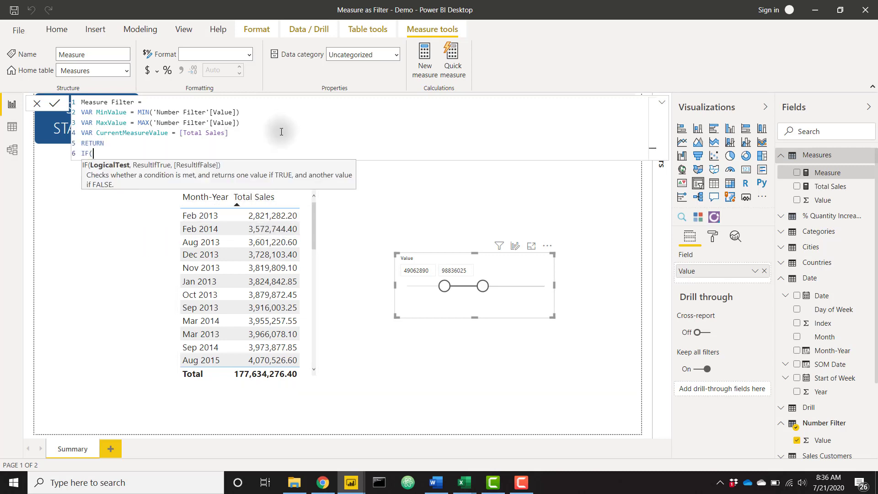
pyautogui.hotkey('shift', 'Return')
pyautogui.write('CurrentMeasureValue')
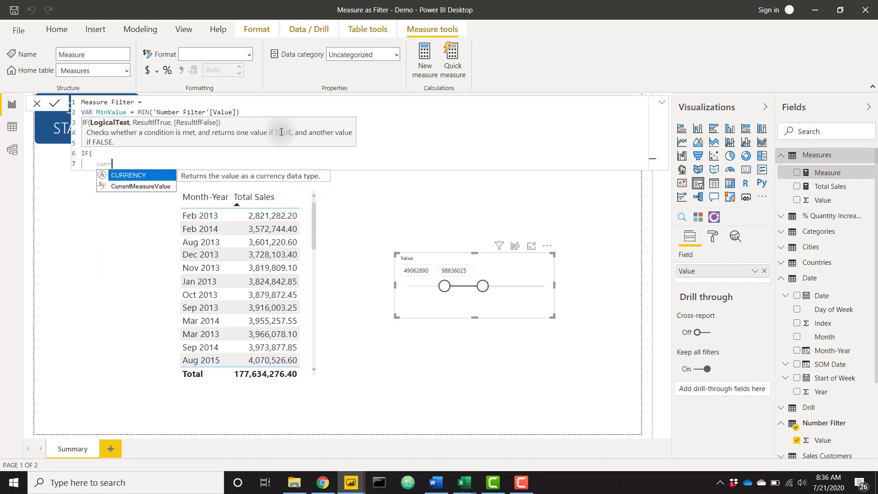
pyautogui.write(' >= Min')
pyautogui.write('Value')
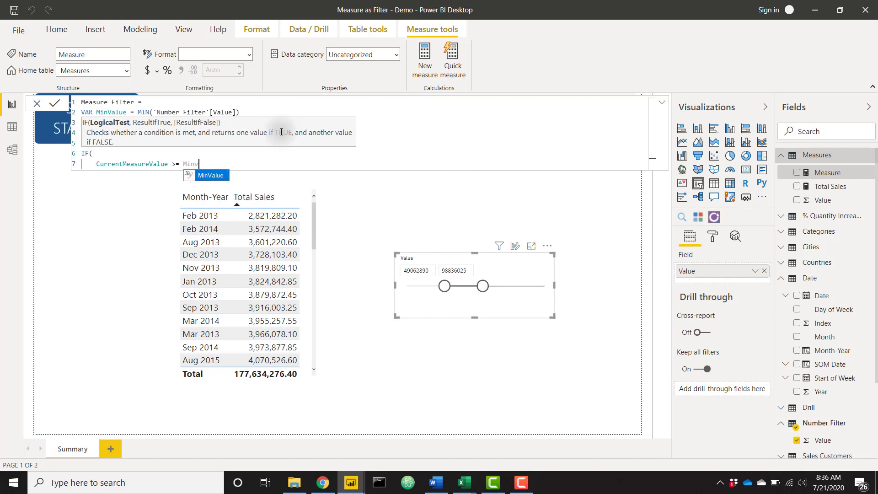
pyautogui.write(' && CurrentMeasureValue ')
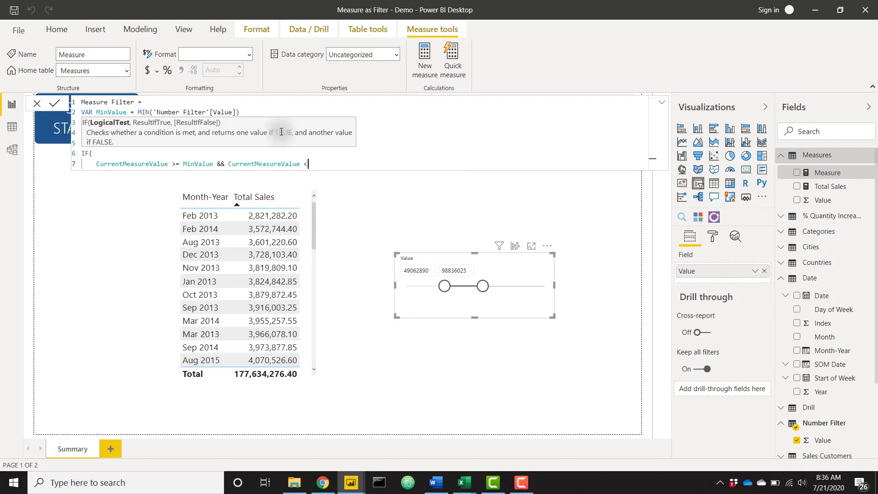
pyautogui.write('<= MaxValue')
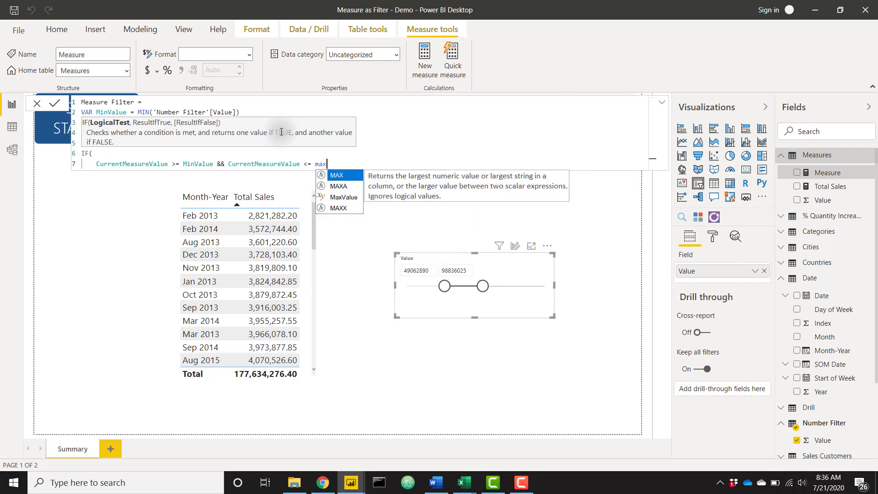
pyautogui.write(',')
pyautogui.hotkey('shift', 'Return')
pyautogui.write('1,')
pyautogui.hotkey('shift', 'Return')
pyautogui.write('0')
pyautogui.hotkey('shift', 'Return')
pyautogui.write(')')
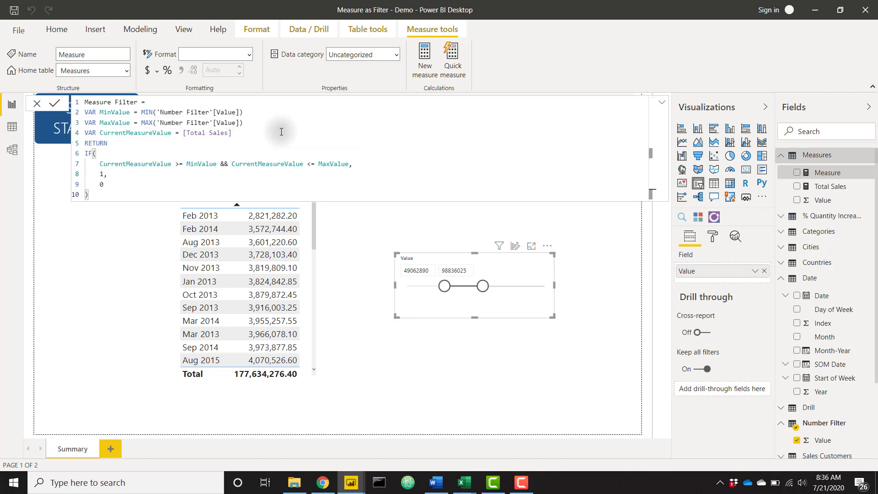
pyautogui.press('Return')
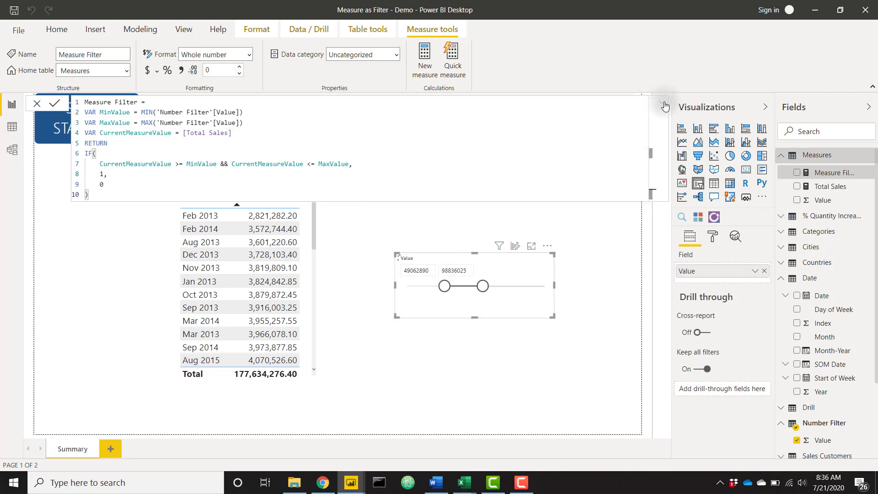
# Widen the Month-Year sales table and add Measure Filter as a column.
pyautogui.click(663, 103)
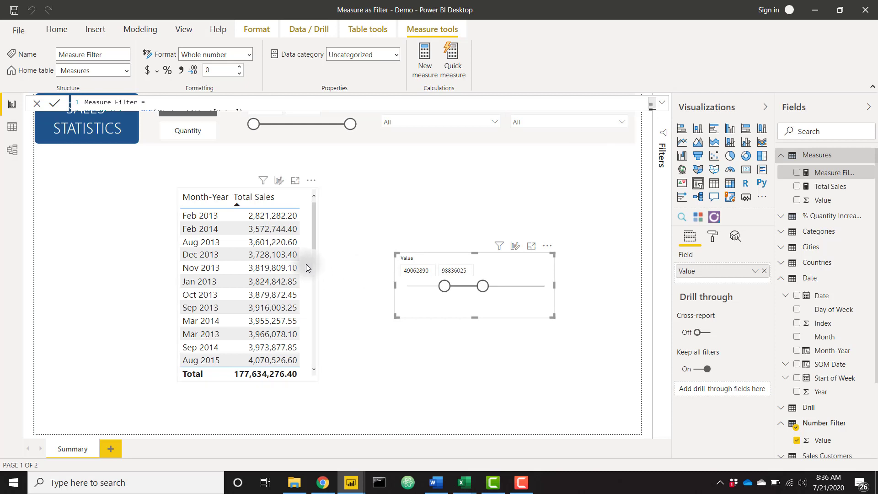
pyautogui.click(314, 279)
pyautogui.moveTo(315, 279); pyautogui.dragTo(361, 291)
pyautogui.moveTo(823, 173); pyautogui.dragTo(705, 297)
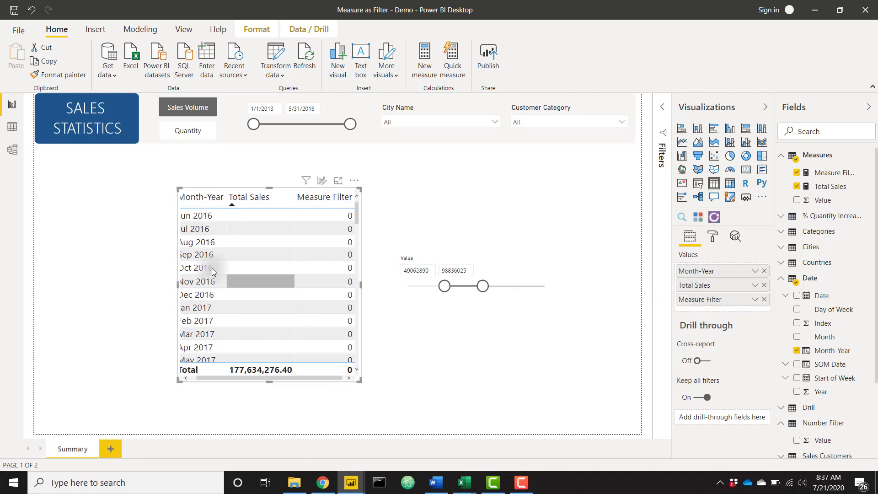
pyautogui.scroll(-3, 213, 270)
pyautogui.scroll(-10, 213, 270)
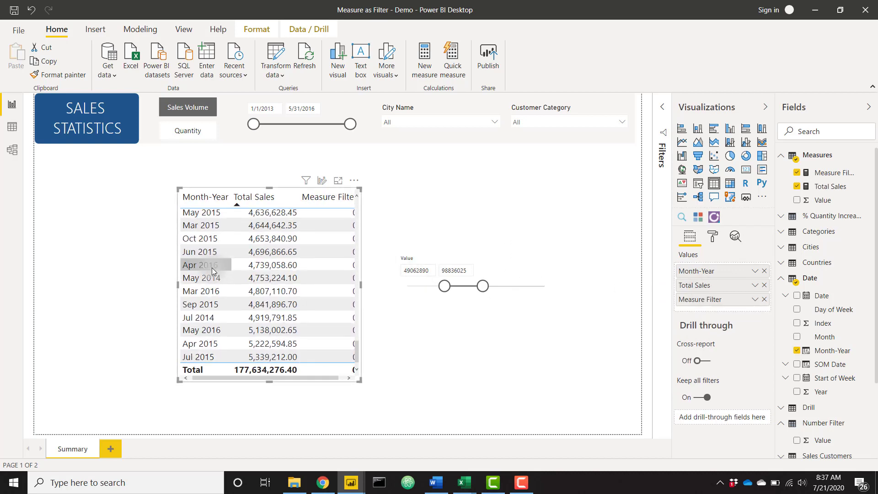
pyautogui.scroll(8, 212, 271)
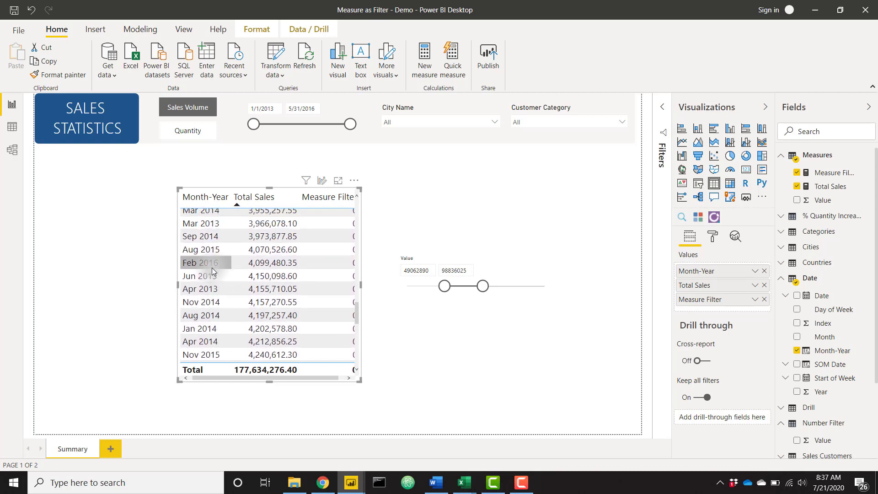
pyautogui.scroll(-1, 212, 269)
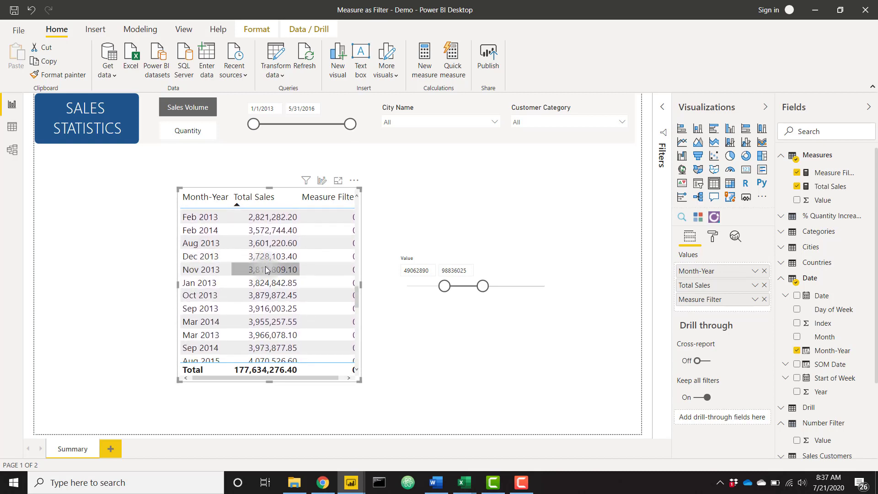
pyautogui.hscroll(1, 275, 242)
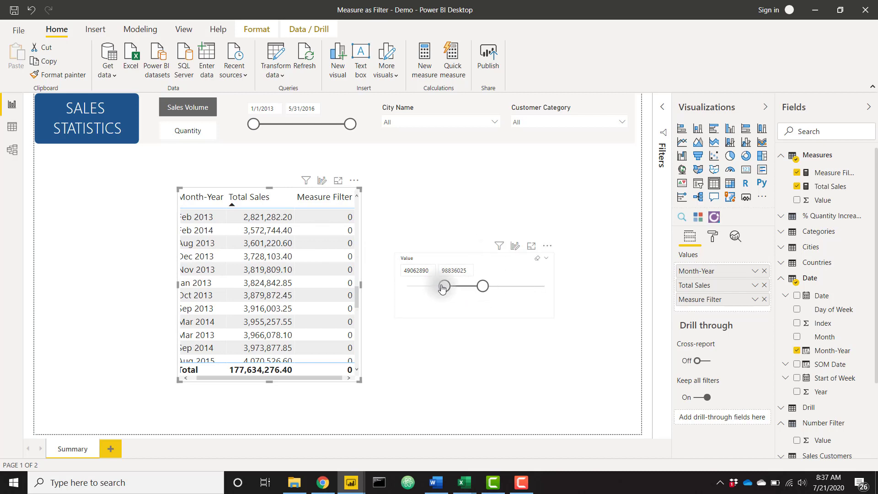
# Test the Value slicer minimum at 6690394, then set it back to 0.
pyautogui.moveTo(444, 286); pyautogui.dragTo(390, 287)
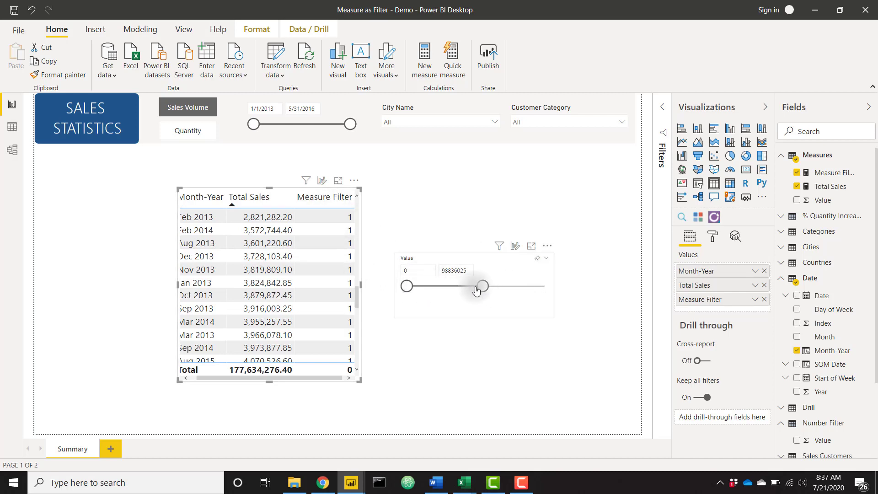
pyautogui.click(406, 292)
pyautogui.moveTo(406, 292); pyautogui.dragTo(412, 292)
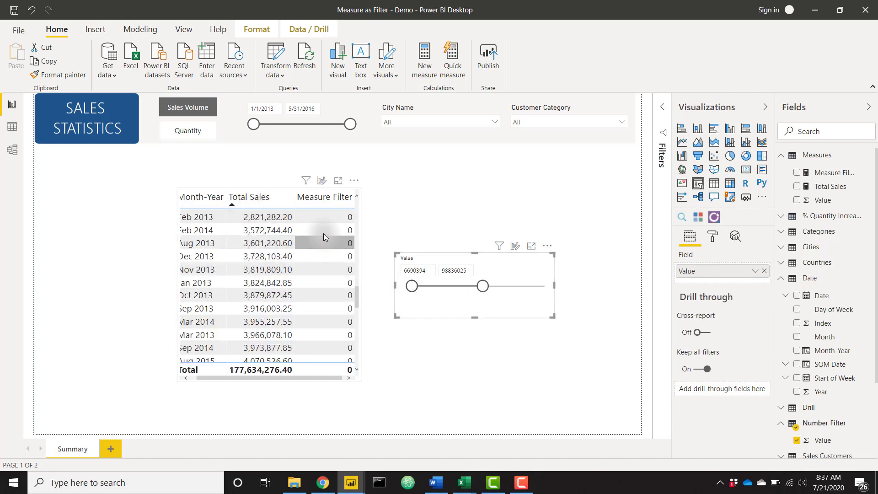
pyautogui.click(435, 316)
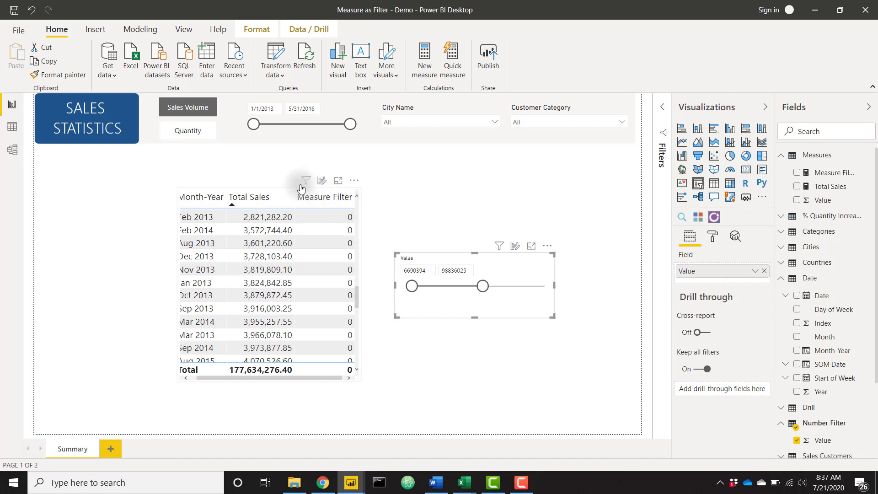
pyautogui.moveTo(409, 291); pyautogui.dragTo(405, 288)
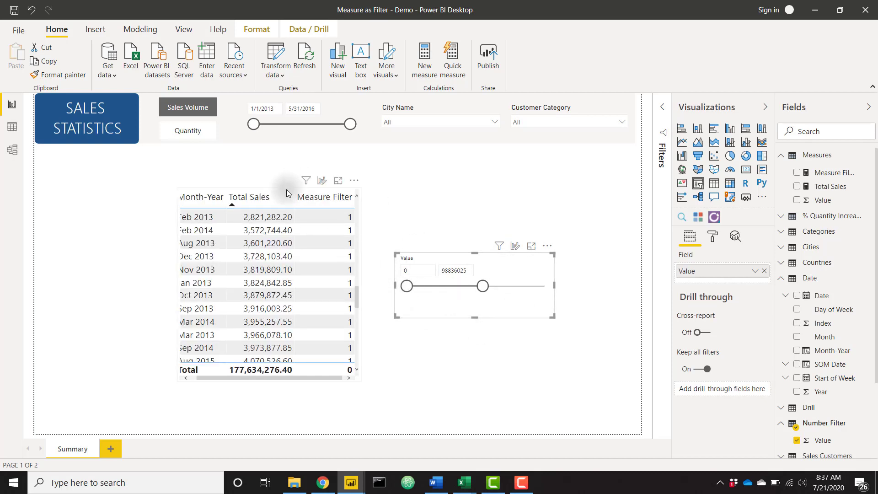
# Remove the Measure Filter column and add a visual filter where Measure Filter is 1.
pyautogui.click(287, 188)
pyautogui.click(765, 299)
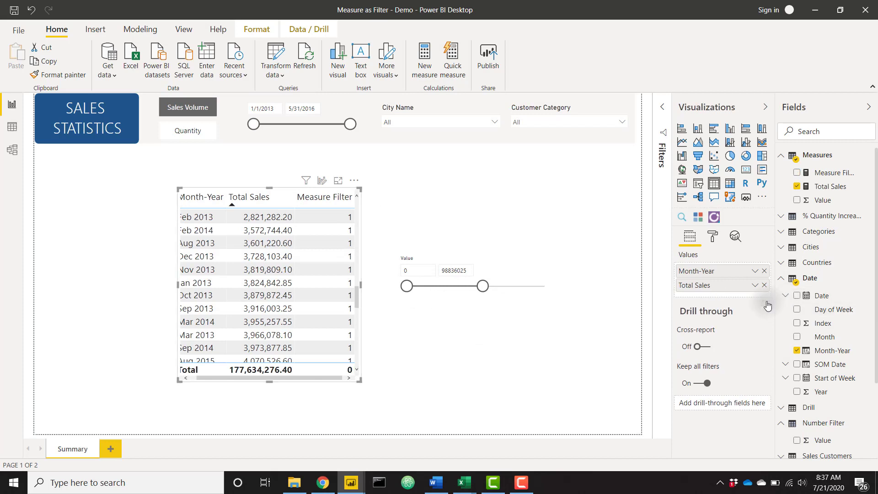
pyautogui.click(662, 107)
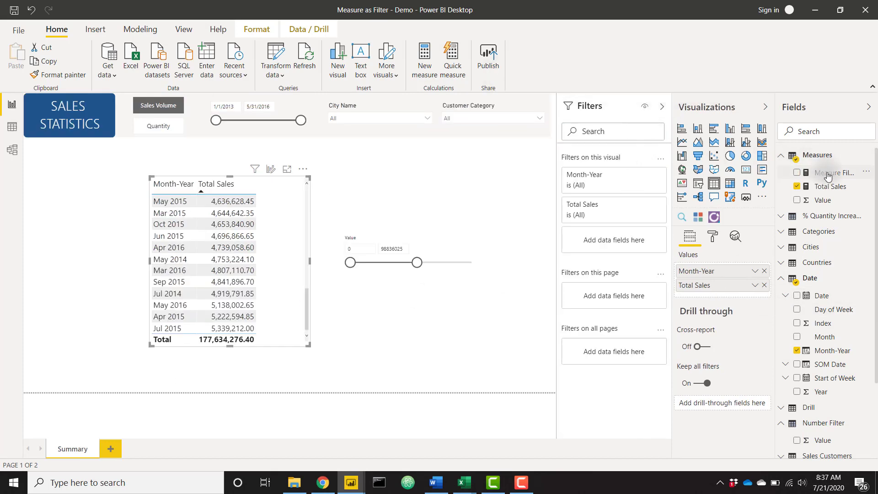
pyautogui.moveTo(828, 172); pyautogui.dragTo(620, 240)
pyautogui.click(626, 221)
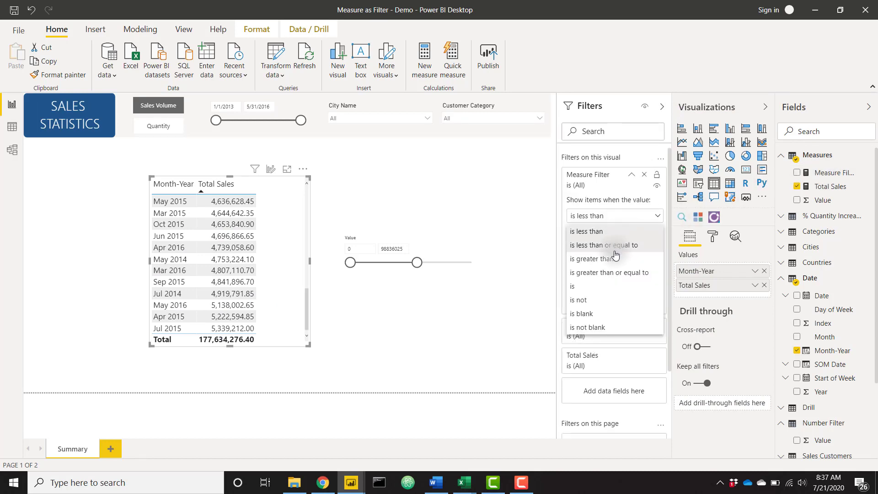
pyautogui.click(611, 286)
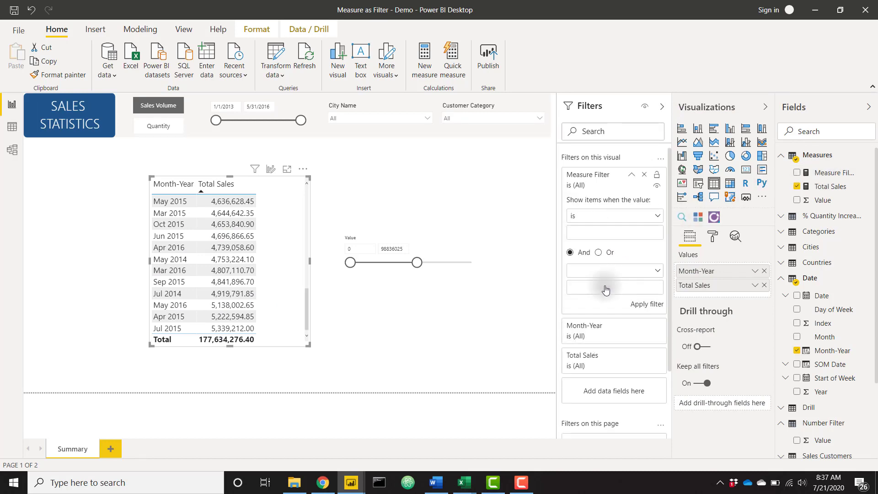
pyautogui.click(608, 236)
pyautogui.write('1')
pyautogui.click(646, 304)
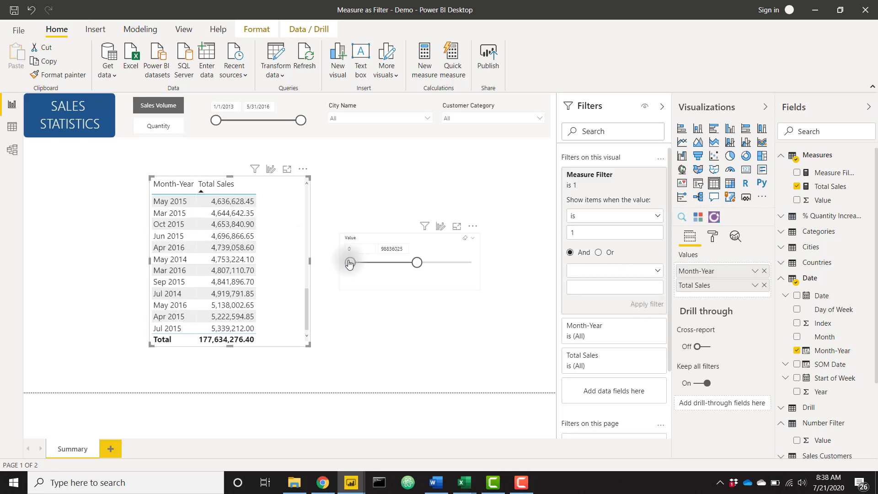
# Widen the Value slicer to span 0–177634000.
pyautogui.moveTo(350, 264); pyautogui.dragTo(375, 267)
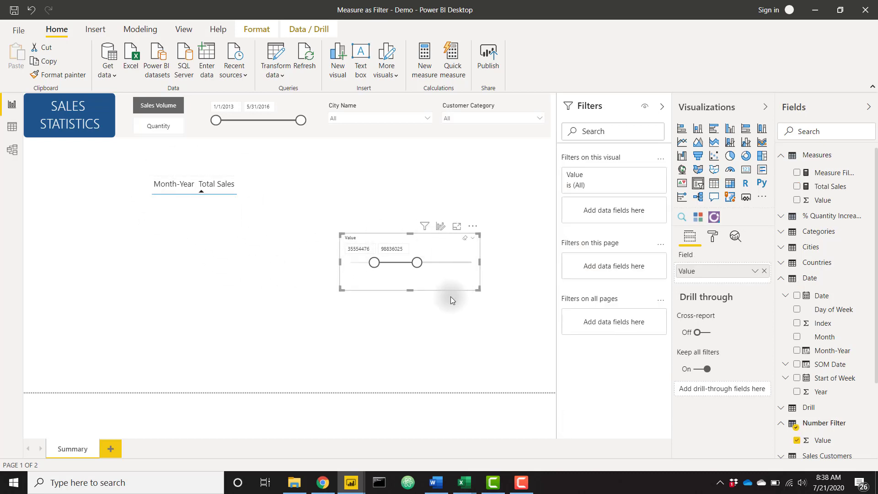
pyautogui.moveTo(374, 263); pyautogui.dragTo(349, 263)
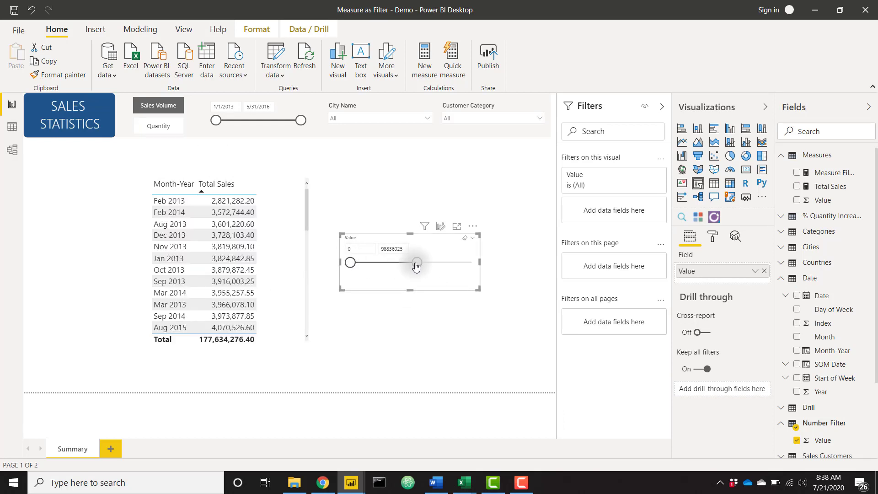
pyautogui.moveTo(417, 266); pyautogui.dragTo(471, 265)
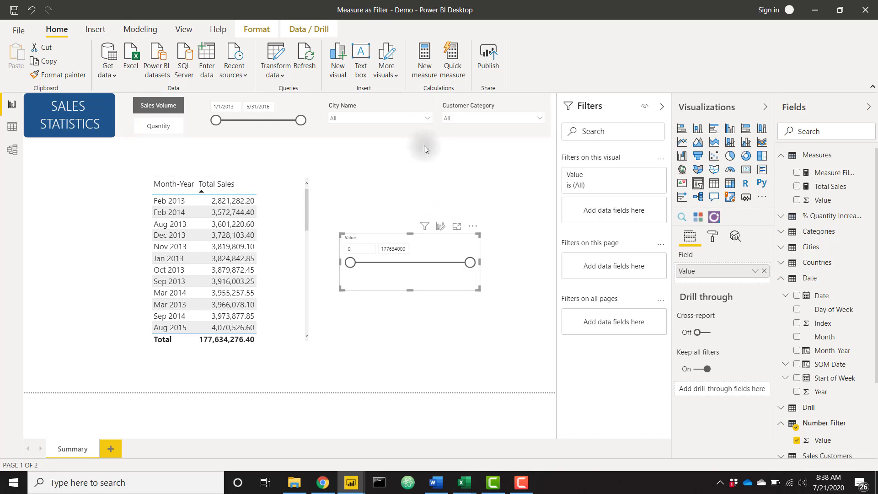
# Start a new Slicer Filter measure with VAR Virtual = SUMMARIZE(.
pyautogui.rightClick(834, 165)
pyautogui.press('Escape')
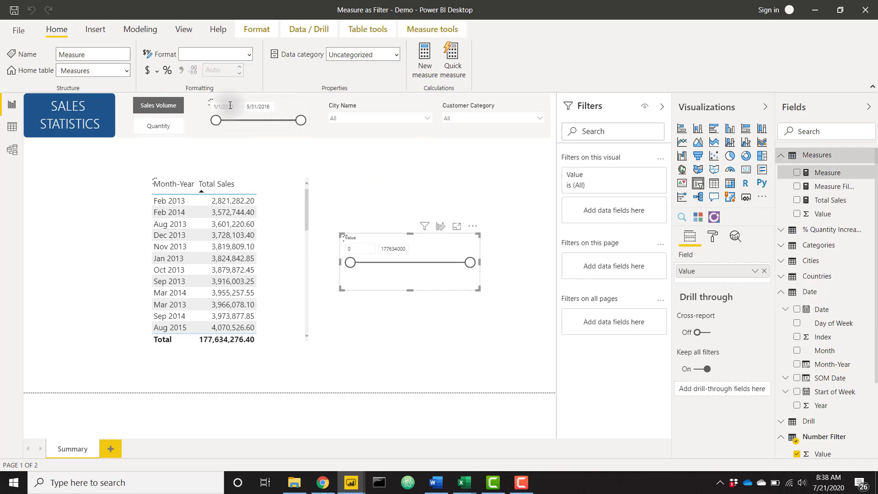
pyautogui.write('Slicer Filter =')
pyautogui.hotkey('shift', 'Return')
pyautogui.write('VAR ')
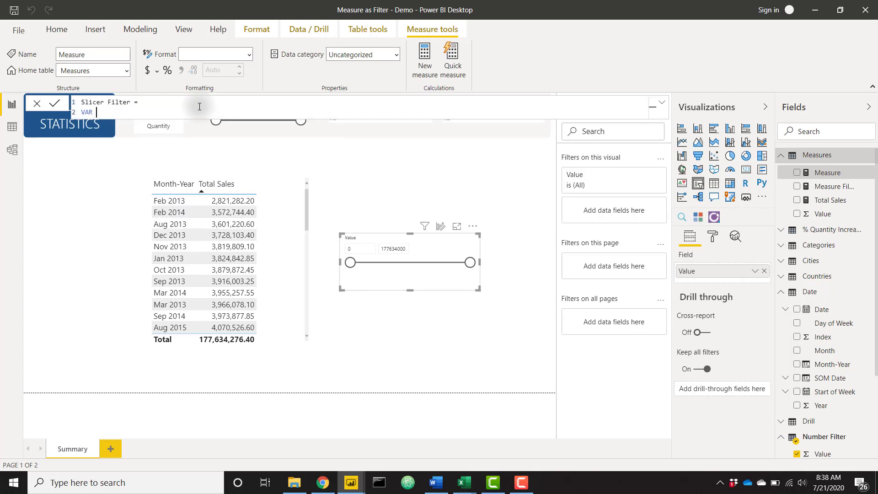
pyautogui.write('Virtual =')
pyautogui.hotkey('shift', 'Return')
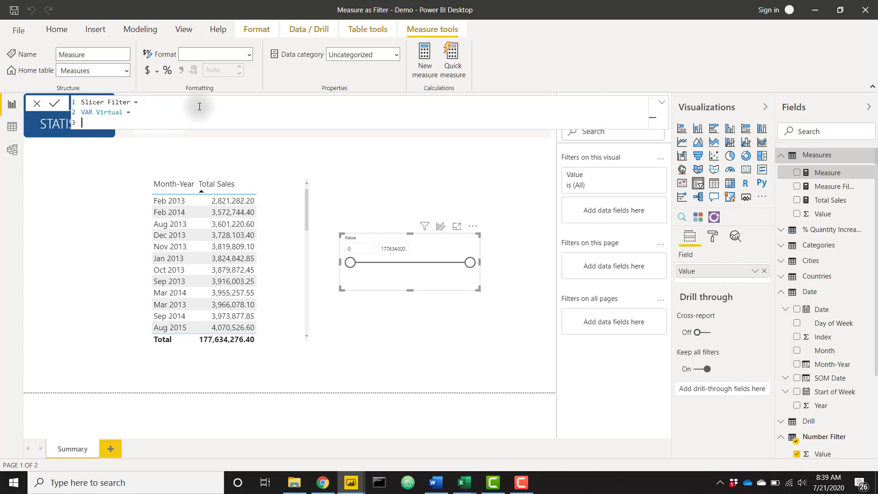
pyautogui.write('SUMMARIZE(')
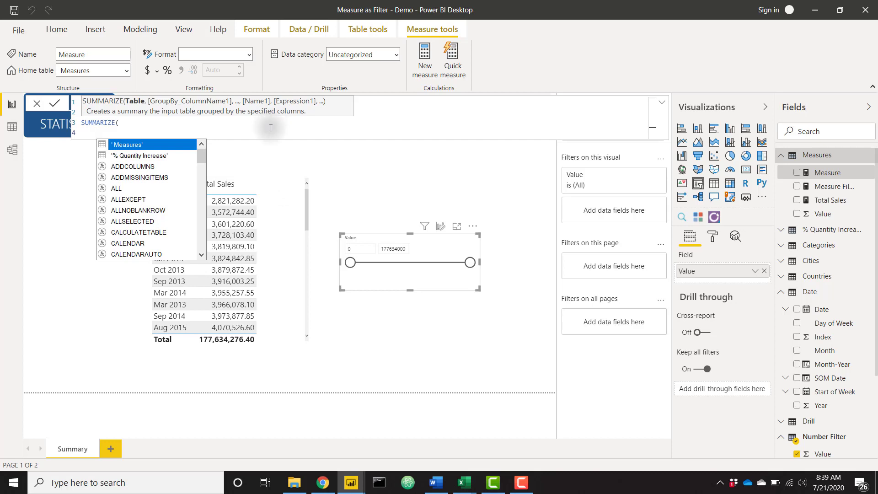
# Fill in SUMMARIZE with 'Date', 'Date'[Month-Year] and "Sales", [Total Sales].
pyautogui.write("'Date',")
pyautogui.hotkey('shift', 'Return')
pyautogui.write('mon')
pyautogui.press('Down')
pyautogui.press('Tab')
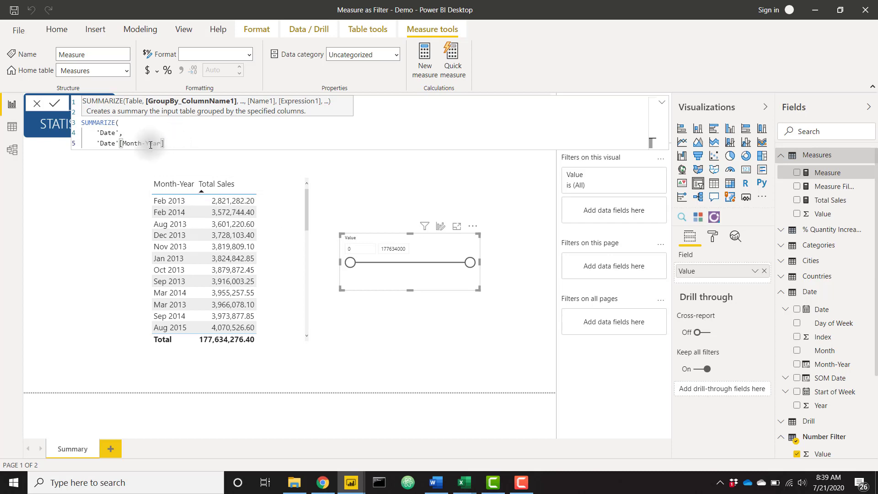
pyautogui.click(175, 142)
pyautogui.write(',')
pyautogui.press('Return')
pyautogui.write('"Sales", [T')
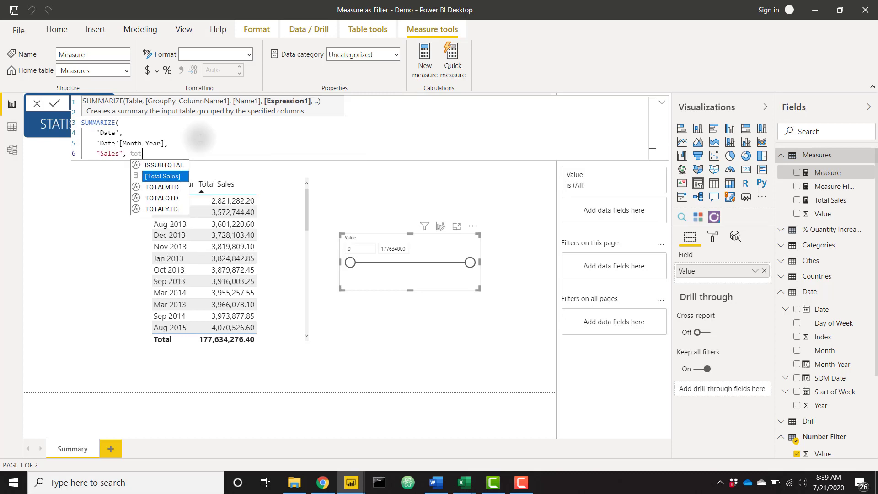
pyautogui.press('Tab')
pyautogui.press('Return')
pyautogui.write(')')
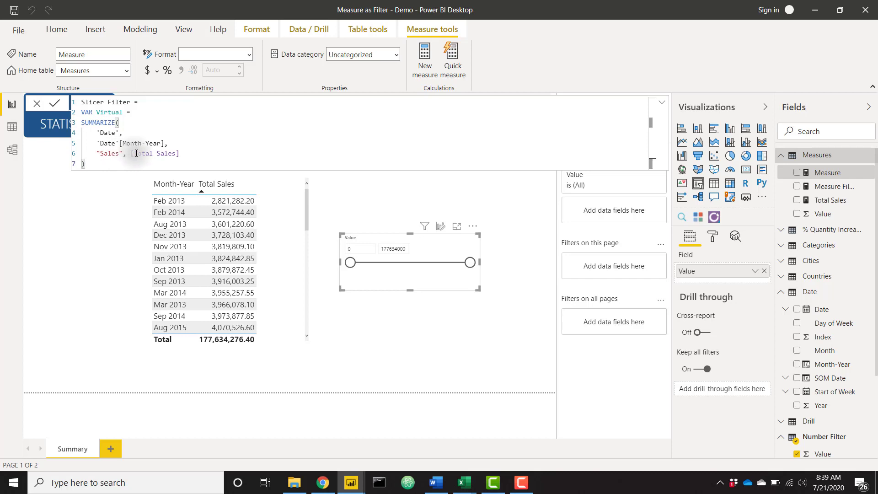
# Add variables MinValue = MINX(Virtual,[Sales]), MaxValue = MAXX(Virtual,[Sales]), CurrentSlicerValue = SELECTEDVALUE('Number Filter'[Value]).
pyautogui.hotkey('shift', 'Return')
pyautogui.write('VAR MinValue = MINX(Virtual')
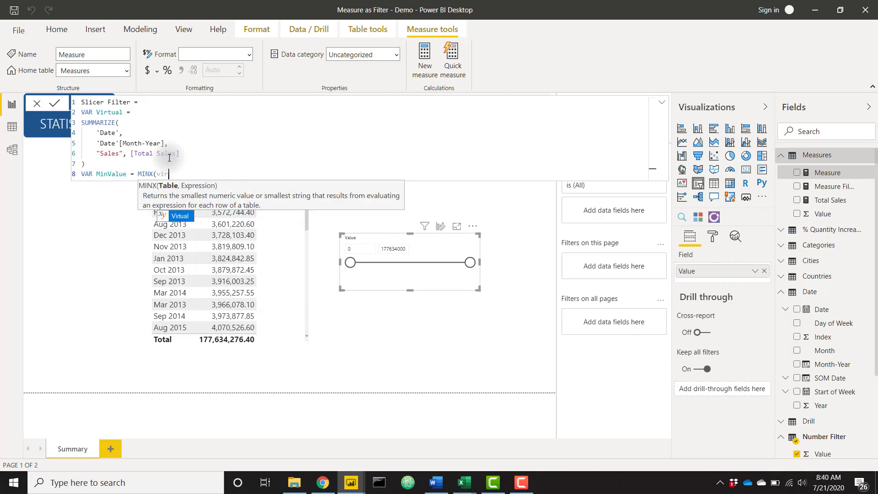
pyautogui.write(',[Sales])')
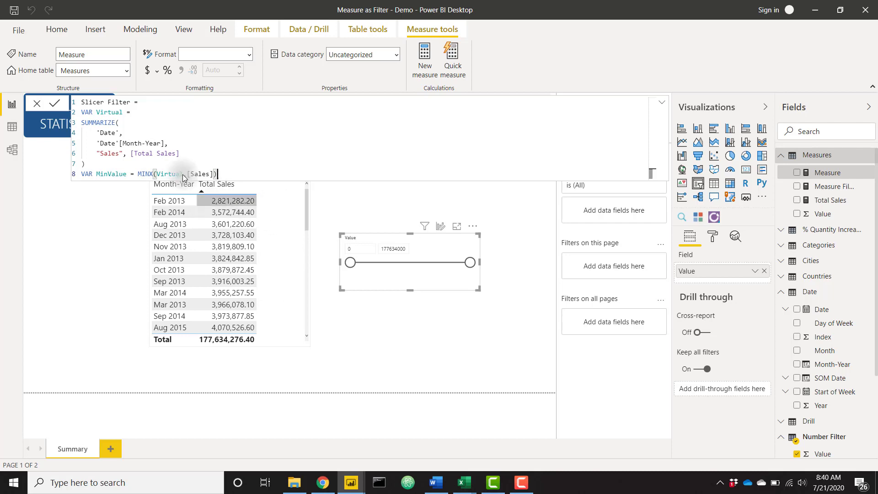
pyautogui.press('Return')
pyautogui.write('VAR MaxValue')
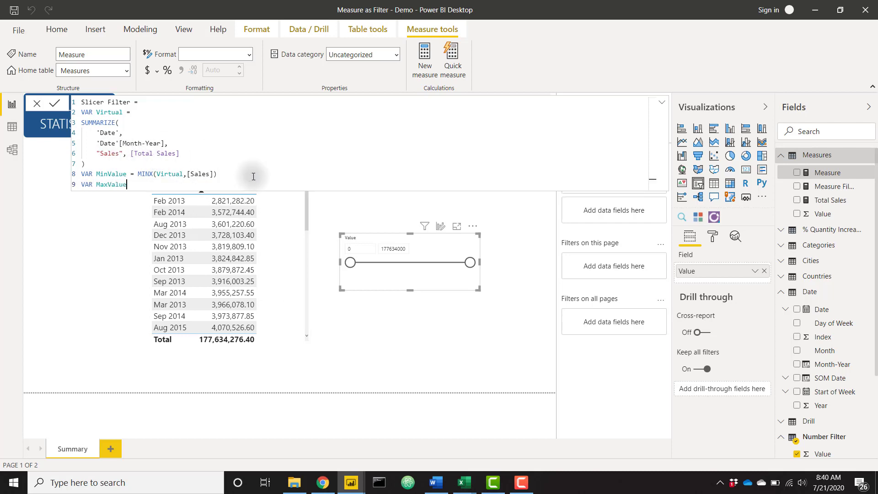
pyautogui.write(' = MAXX(')
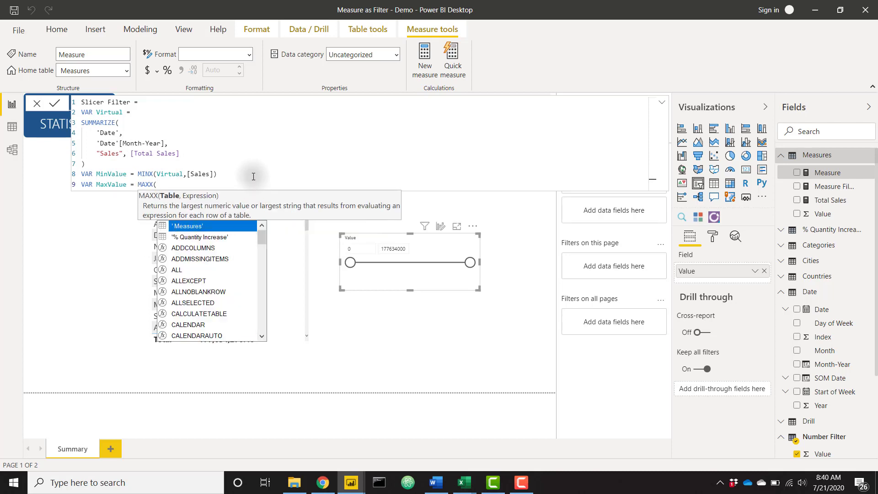
pyautogui.write('Virtual,sal')
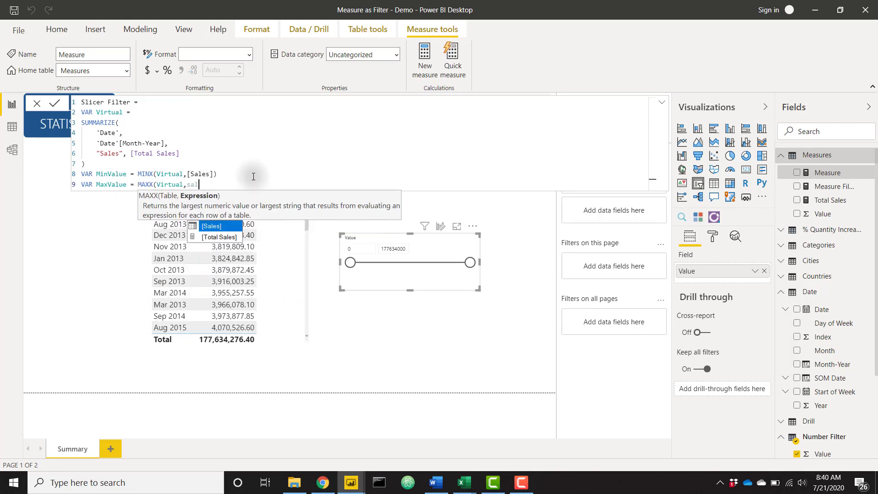
pyautogui.press('Tab')
pyautogui.write(')')
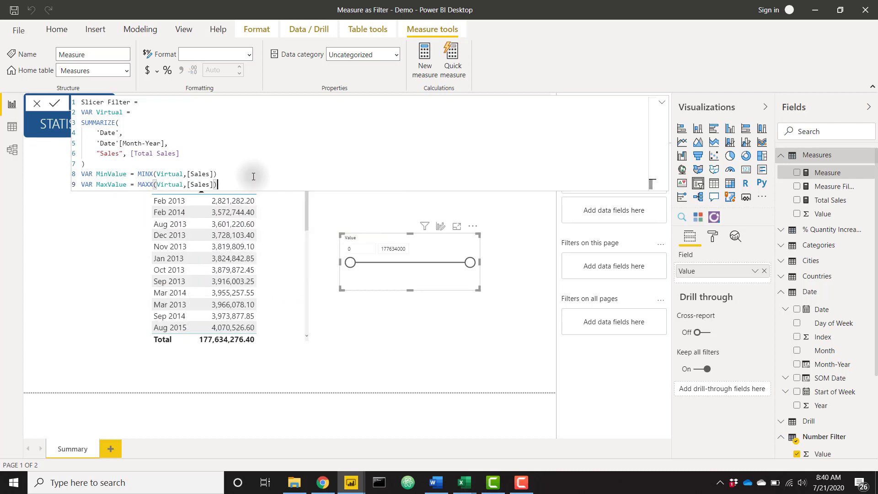
pyautogui.press('Return')
pyautogui.write('VAR')
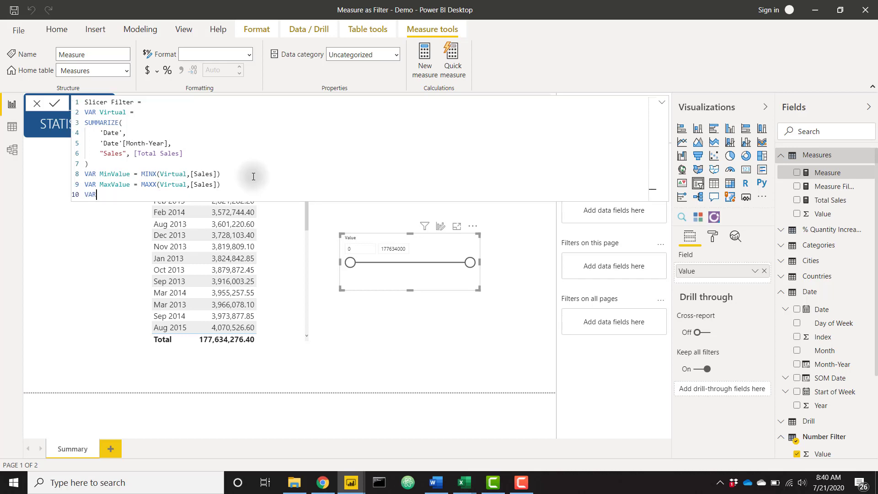
pyautogui.write(' CurrentSlicerValue = SELECTEDVALUE(')
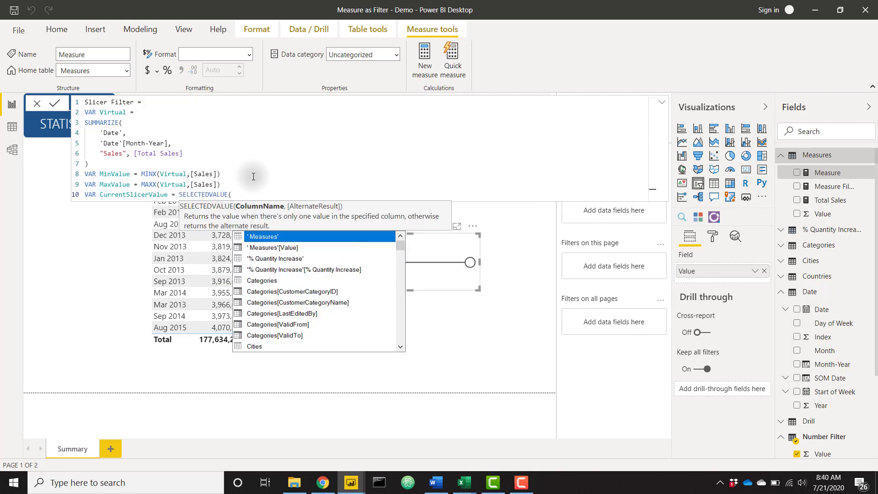
pyautogui.write("'N")
pyautogui.press('Down')
pyautogui.press('Tab')
pyautogui.write(')')
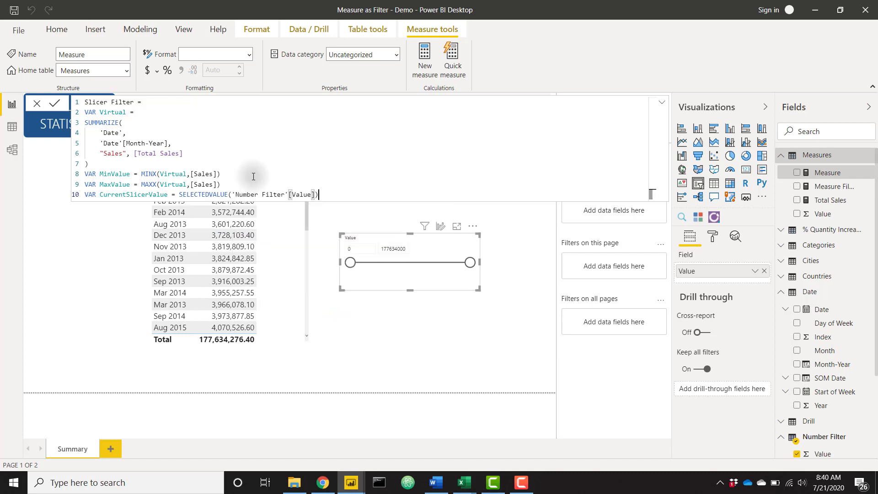
# Return IF(CurrentSlicerValue between MinValue and MaxValue, 1, 0) and commit the Slicer Filter measure.
pyautogui.hotkey('shift', 'Return')
pyautogui.write('RET')
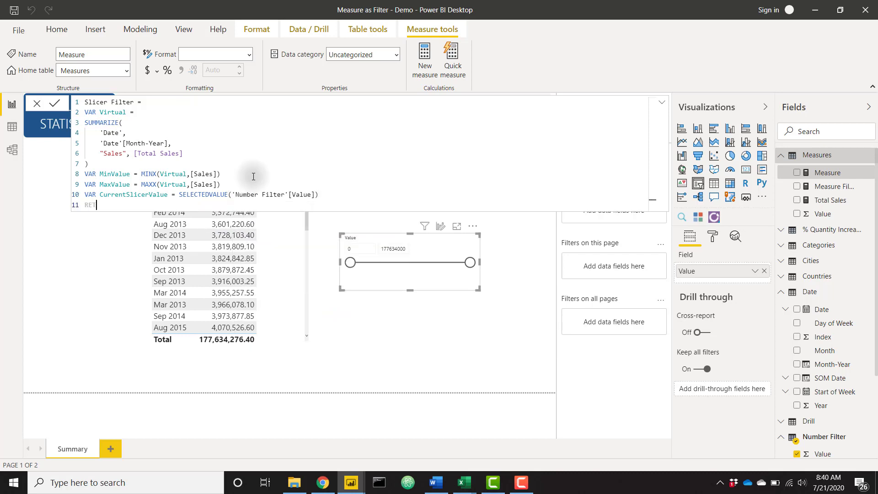
pyautogui.write('URN')
pyautogui.hotkey('shift', 'Return')
pyautogui.write('IF(')
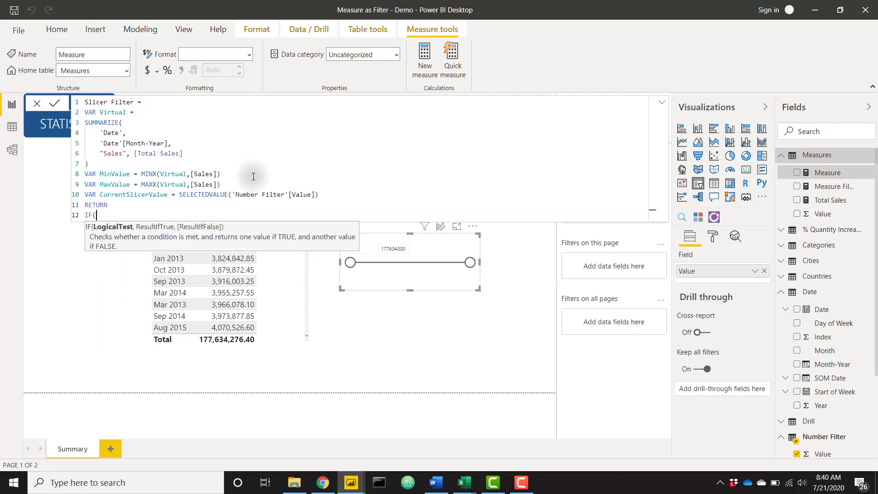
pyautogui.hotkey('shift', 'Return')
pyautogui.write('CurrentSlicerValue')
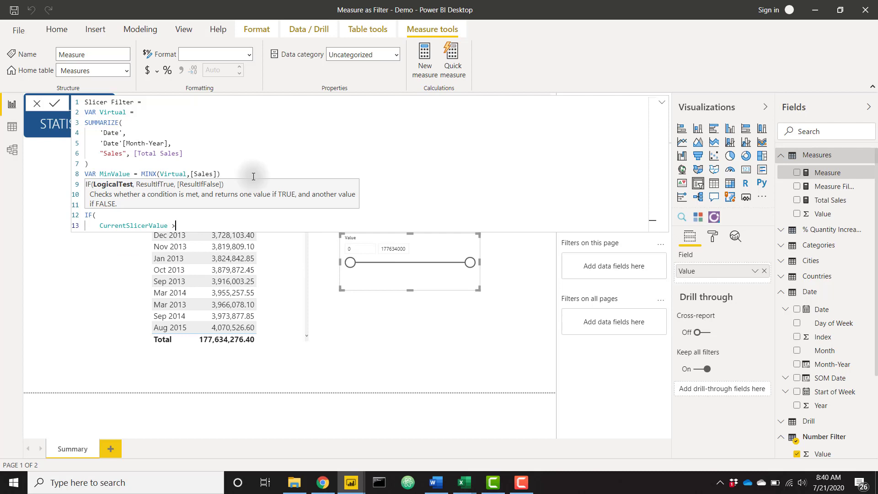
pyautogui.write(' >= MinValue && CurrentSlicerValue')
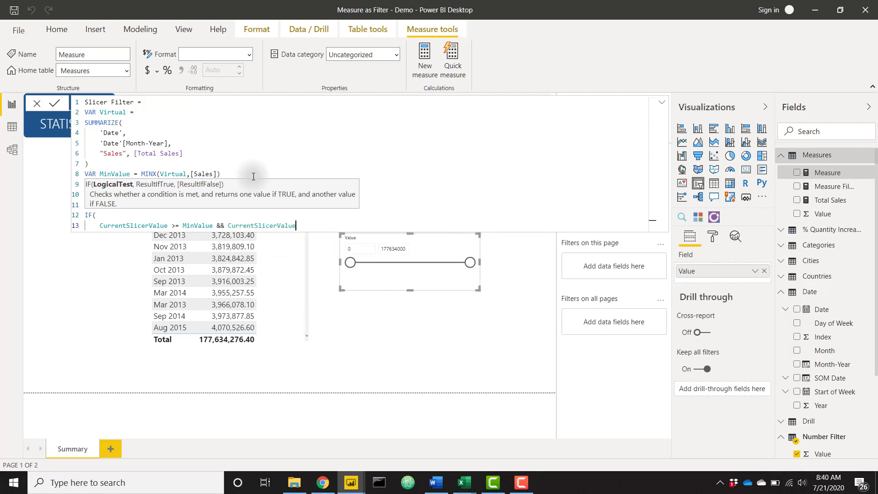
pyautogui.write(' <= MaxValue')
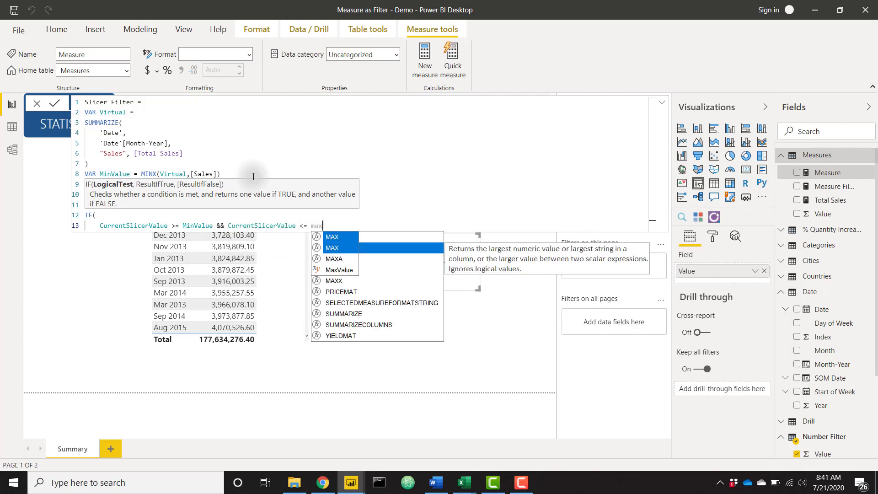
pyautogui.write(',')
pyautogui.press('Return')
pyautogui.write('1,')
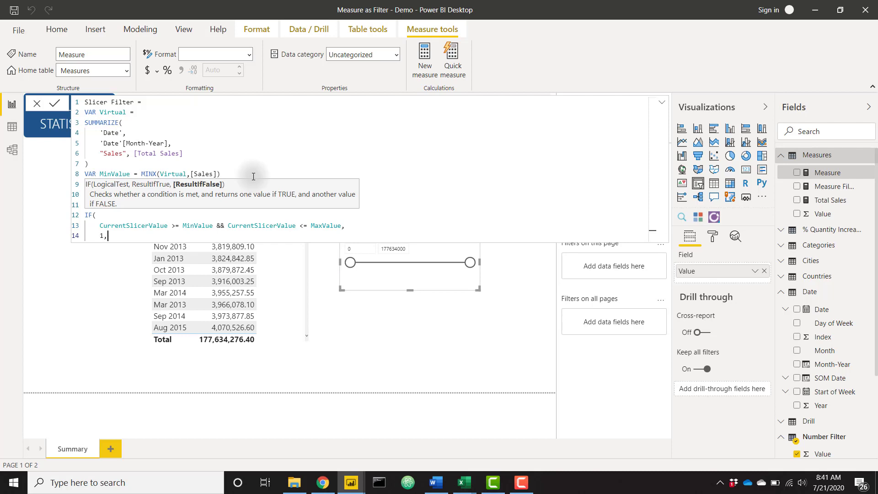
pyautogui.press('Return')
pyautogui.write('0')
pyautogui.press('Return')
pyautogui.write(')')
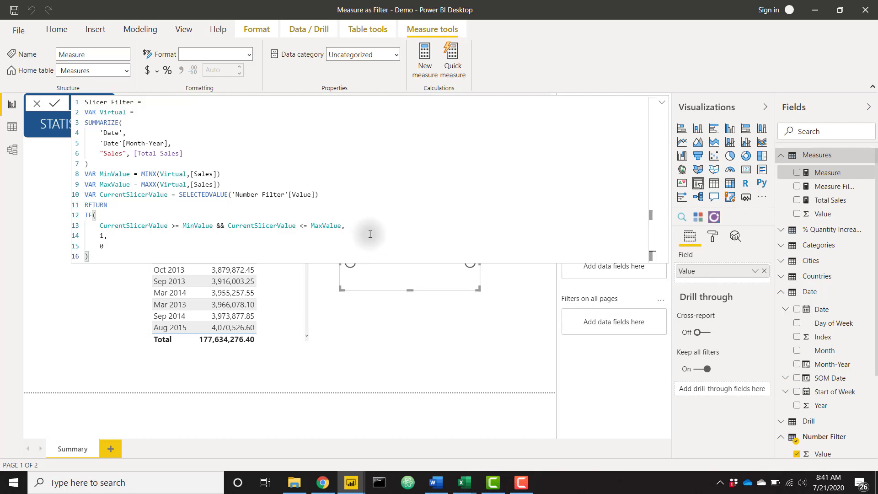
pyautogui.press('Return')
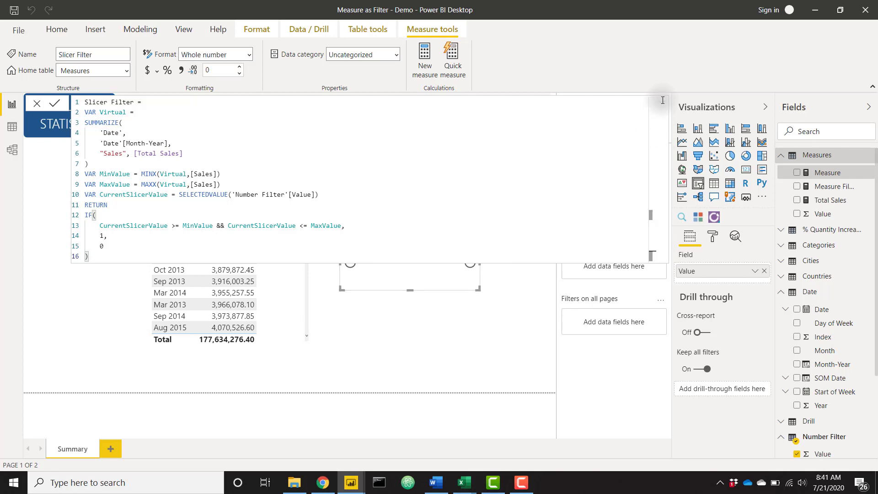
# Filter the Value slicer on Slicer Filter is 1, narrowing its range to 2822000–5339000.
pyautogui.click(662, 101)
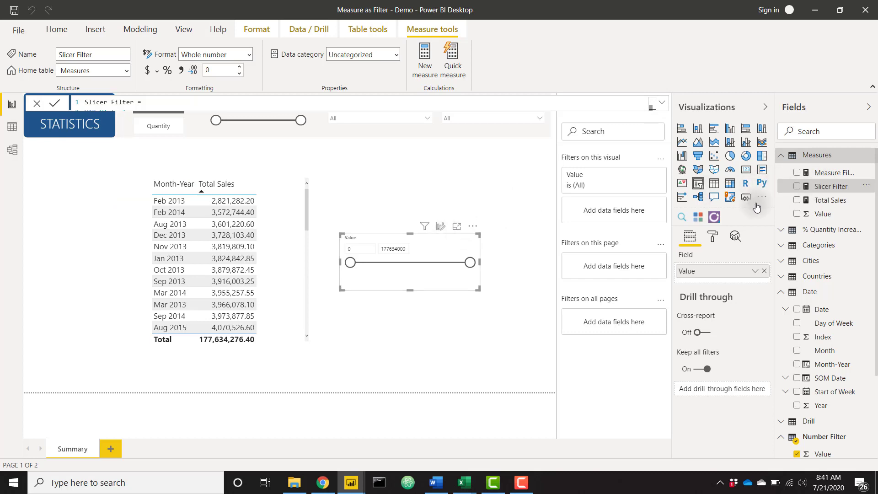
pyautogui.moveTo(737, 208); pyautogui.dragTo(614, 210)
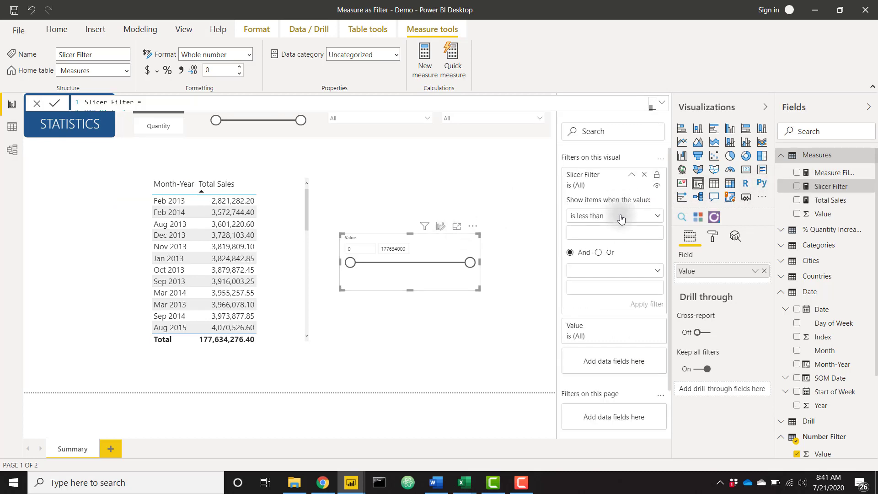
pyautogui.click(621, 216)
pyautogui.click(599, 287)
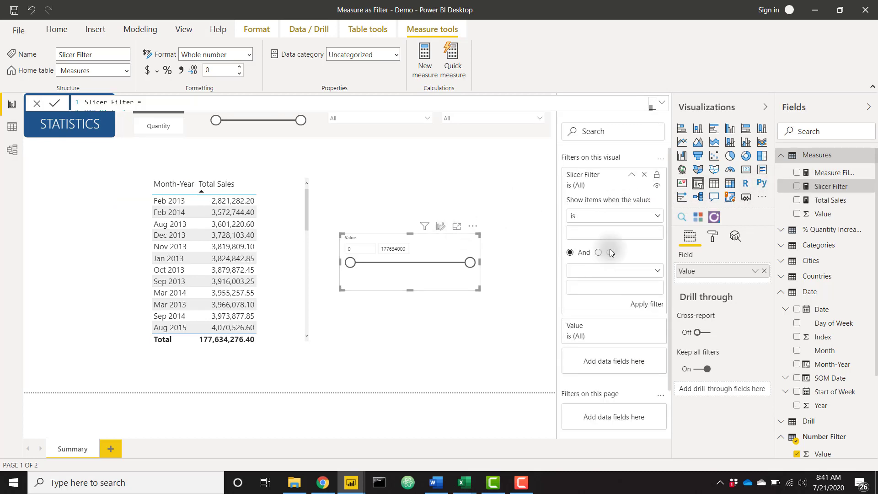
pyautogui.click(613, 232)
pyautogui.write('1')
pyautogui.click(642, 305)
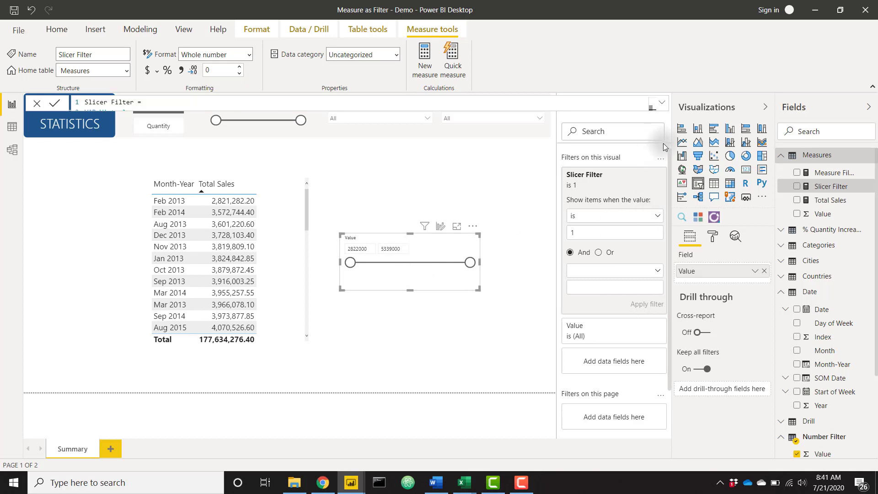
pyautogui.click(518, 203)
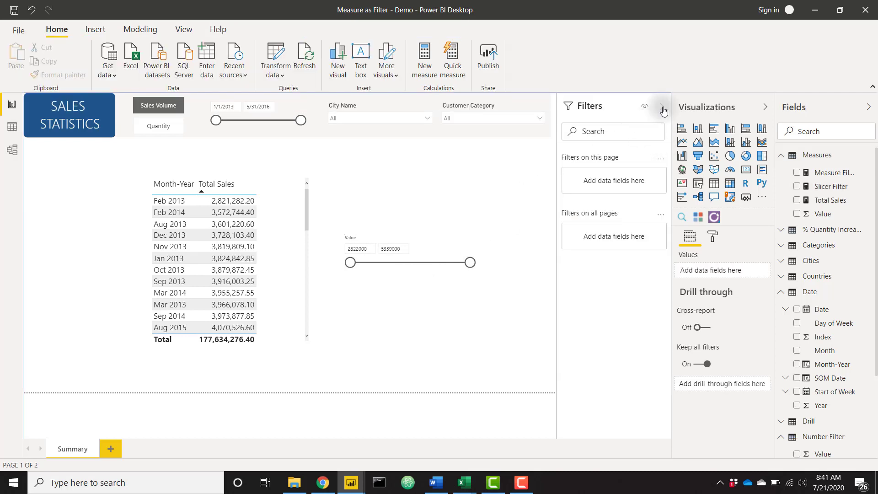
# Set the Value slicer's numeric inputs text size to 14 pt.
pyautogui.click(664, 111)
pyautogui.click(533, 253)
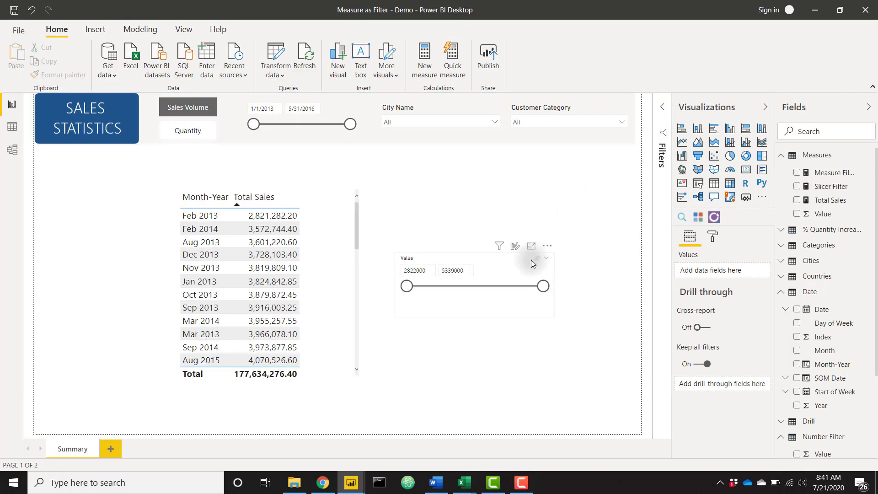
pyautogui.click(713, 236)
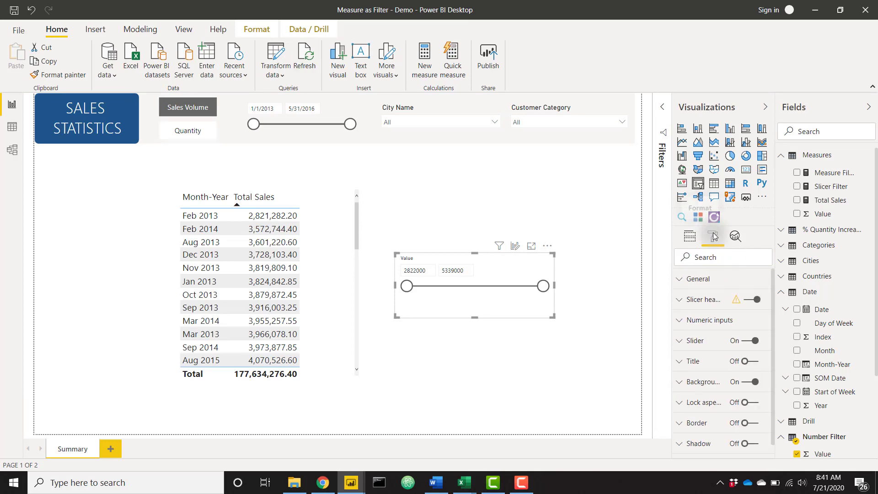
pyautogui.click(701, 258)
pyautogui.write('text')
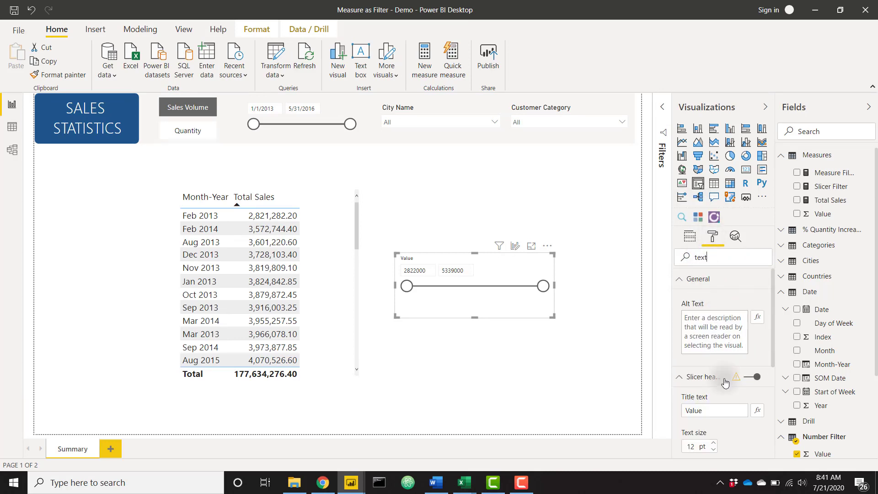
pyautogui.click(733, 414)
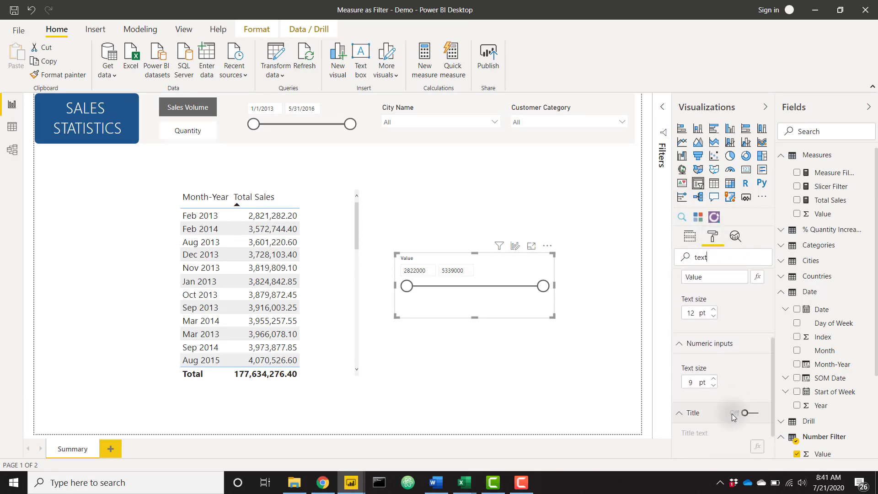
pyautogui.click(714, 380)
pyautogui.click(714, 380)
pyautogui.click(714, 379)
pyautogui.click(714, 379)
pyautogui.click(714, 380)
pyautogui.scroll(-3, 816, 407)
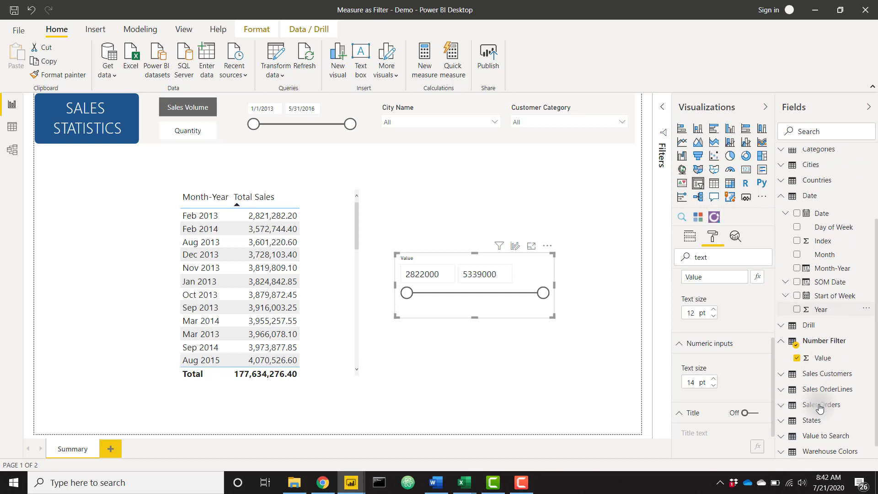
# Apply comma style to Number Filter's Value field so the slicer reads 2,822,000–5,339,000.
pyautogui.click(835, 360)
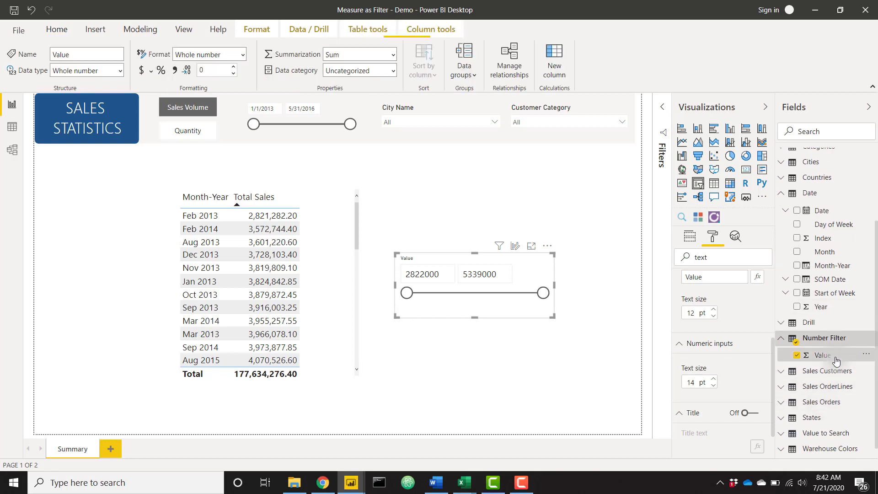
pyautogui.click(175, 70)
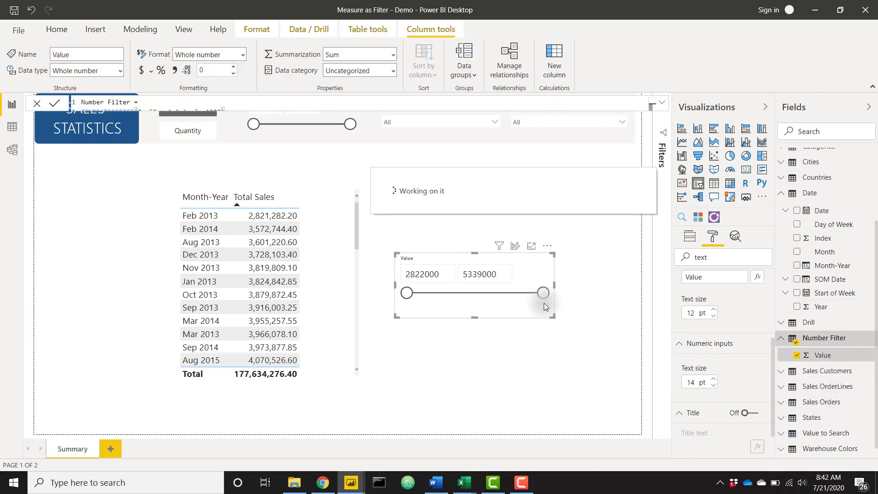
pyautogui.click(425, 274)
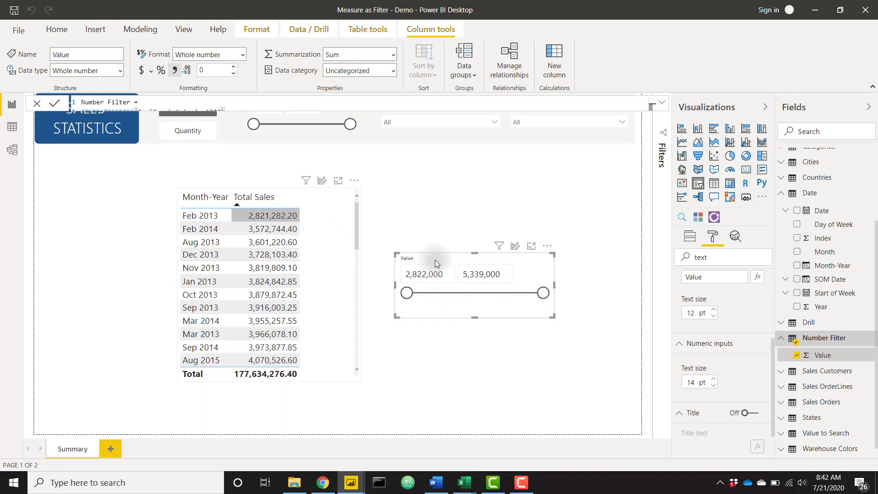
pyautogui.scroll(-5, 320, 277)
pyautogui.scroll(-5, 319, 278)
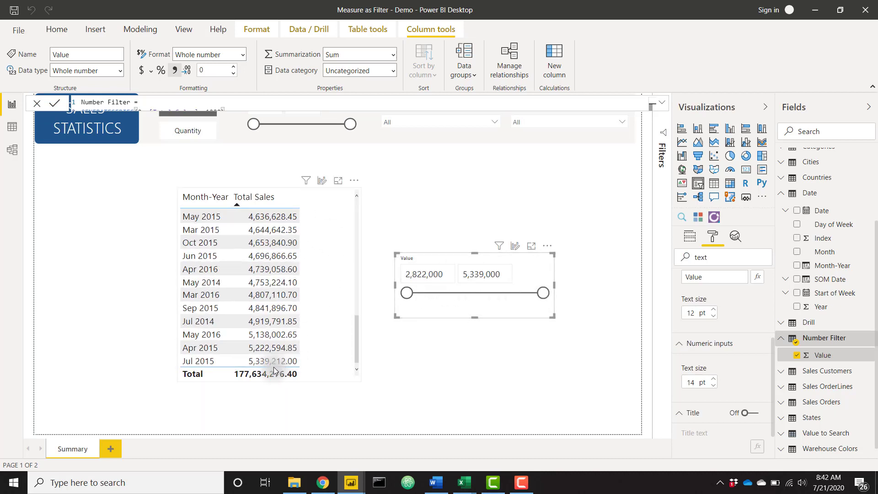
pyautogui.click(385, 222)
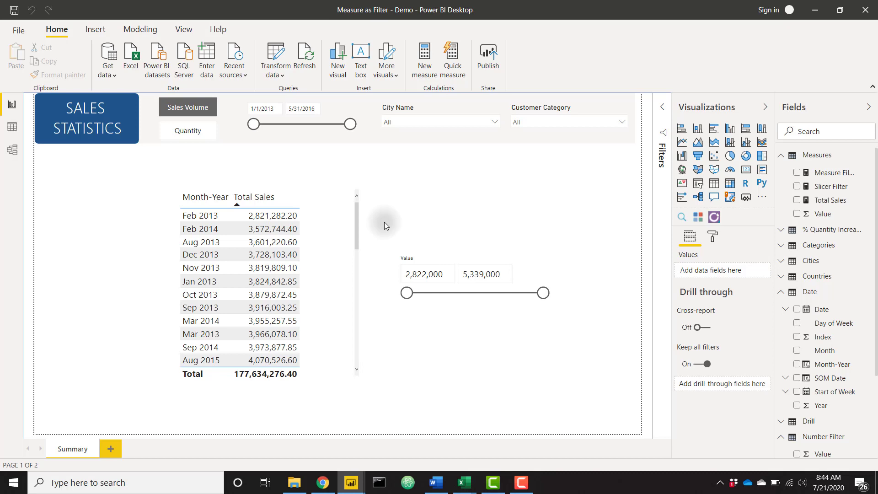
# Using Edit interactions, make the City Name and date range slicers filter the Value slicer.
pyautogui.click(430, 132)
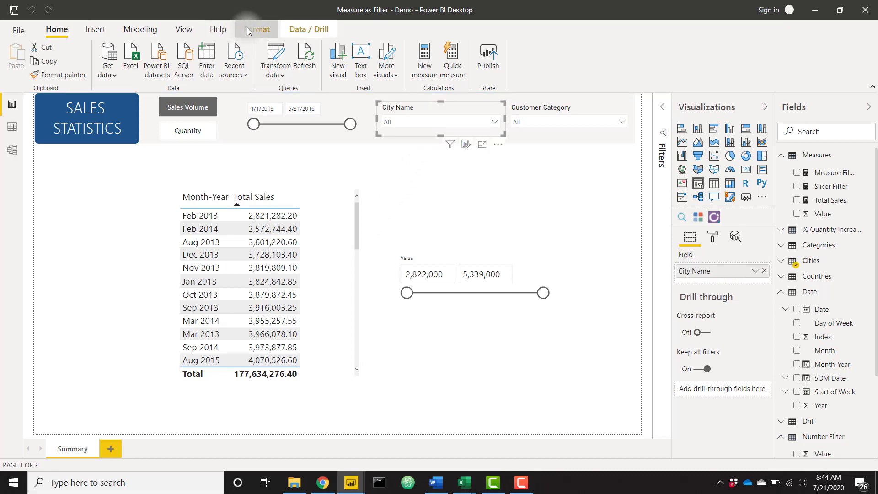
pyautogui.click(247, 27)
pyautogui.click(30, 56)
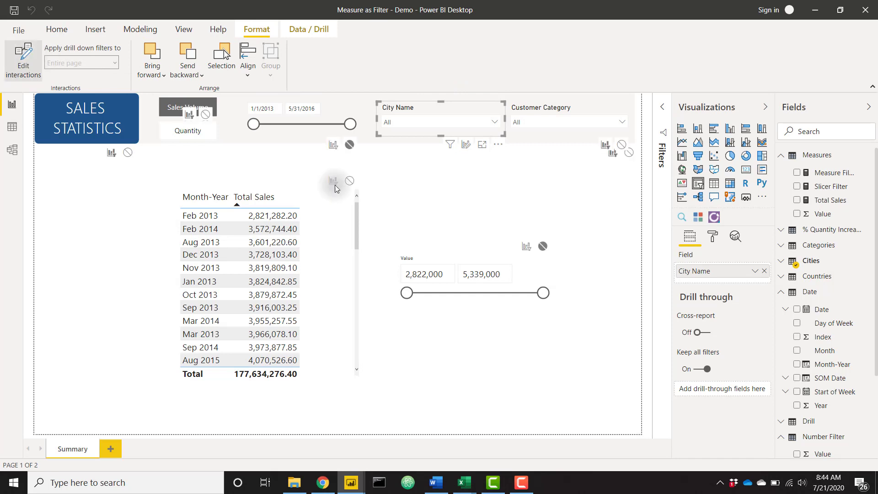
pyautogui.click(524, 249)
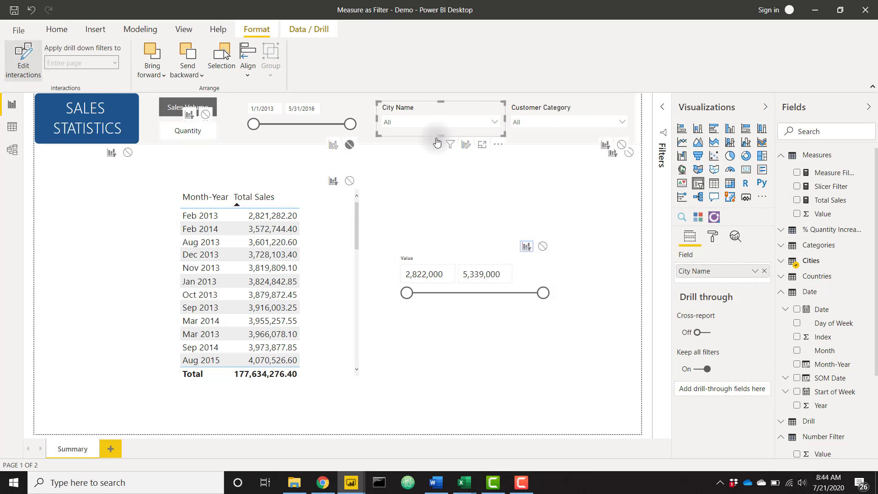
pyautogui.click(541, 108)
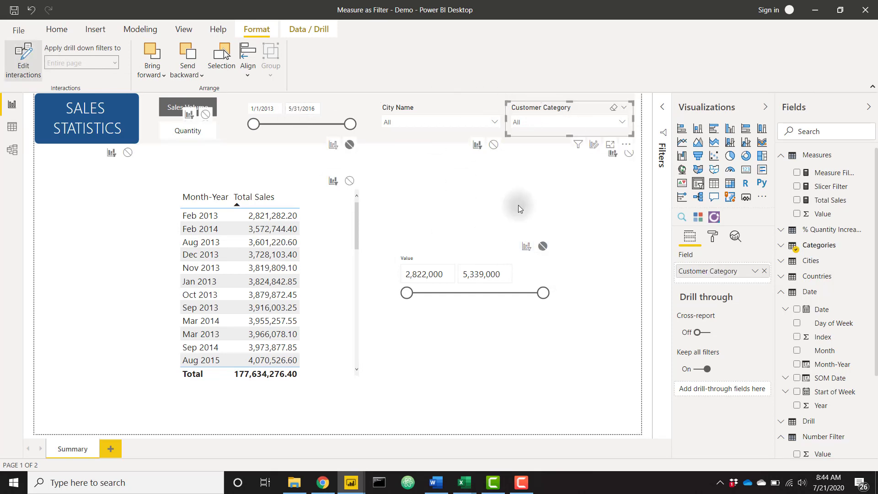
pyautogui.click(326, 103)
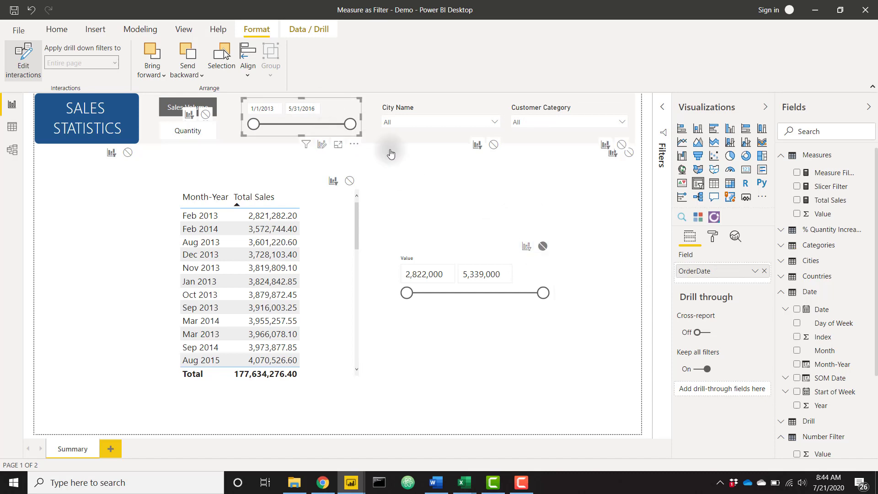
pyautogui.click(527, 246)
# Filter the report to the city Accomac in the City Name slicer.
pyautogui.click(583, 237)
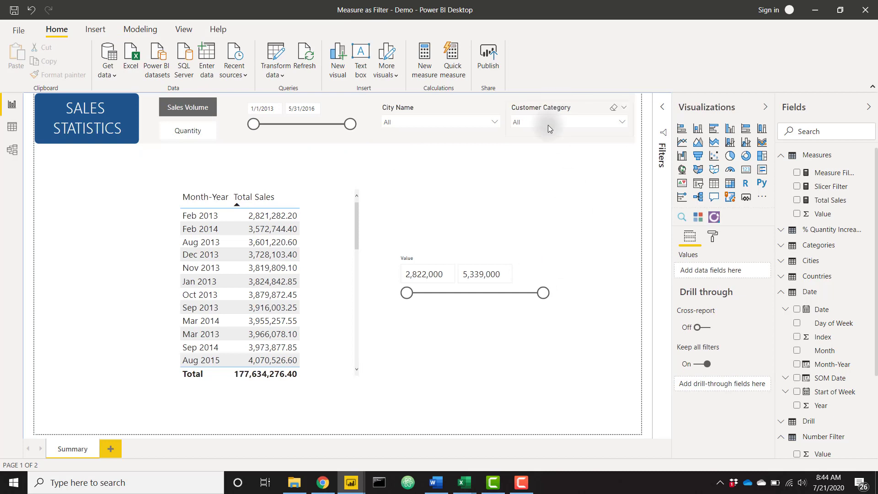
pyautogui.click(458, 121)
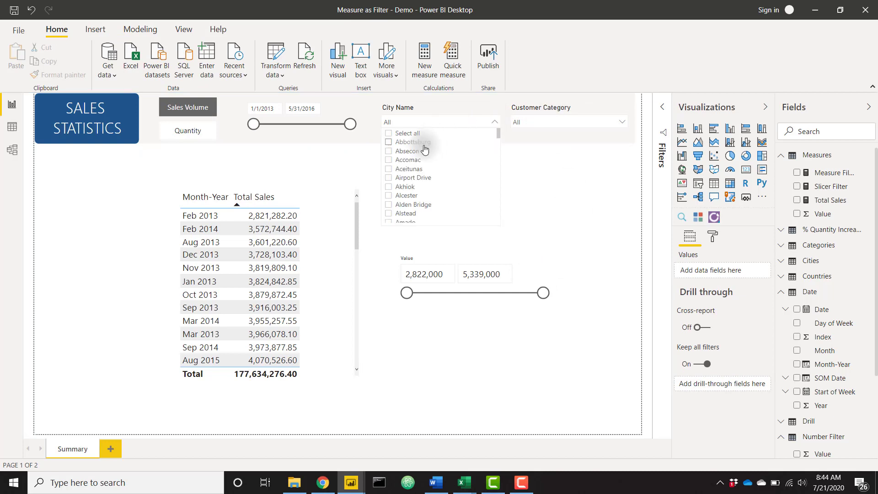
pyautogui.click(408, 160)
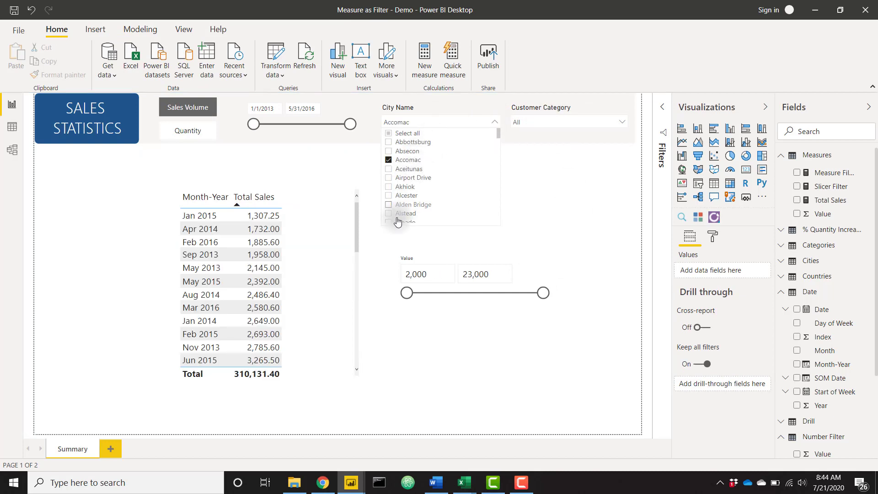
pyautogui.click(375, 237)
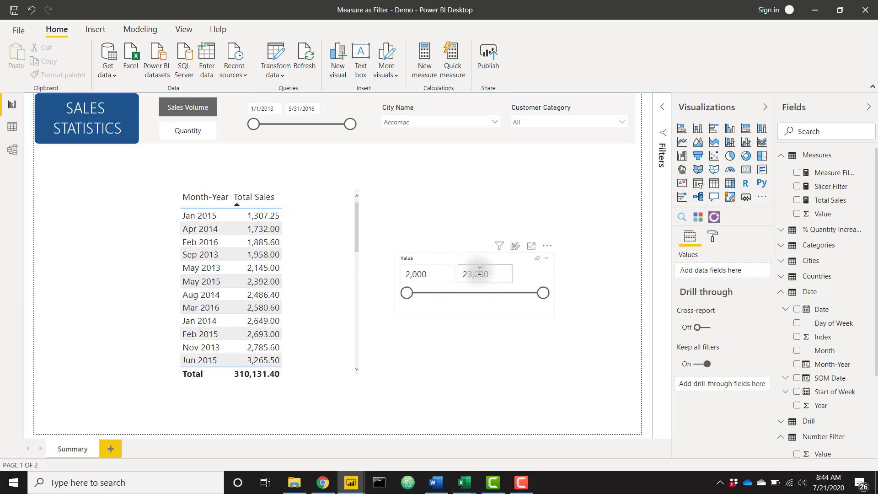
# Narrow the Value range to 7,097–13,860 and turn off Edit interactions.
pyautogui.moveTo(405, 294); pyautogui.dragTo(439, 294)
pyautogui.moveTo(543, 293); pyautogui.dragTo(485, 296)
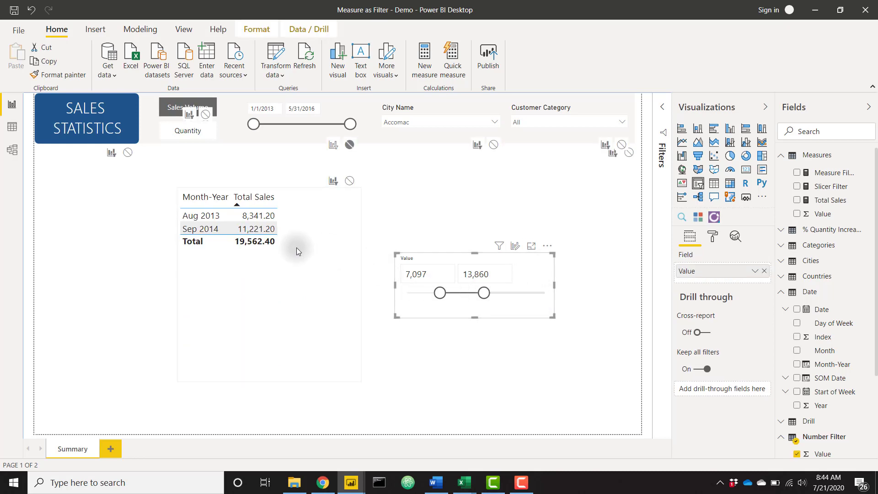
pyautogui.click(296, 278)
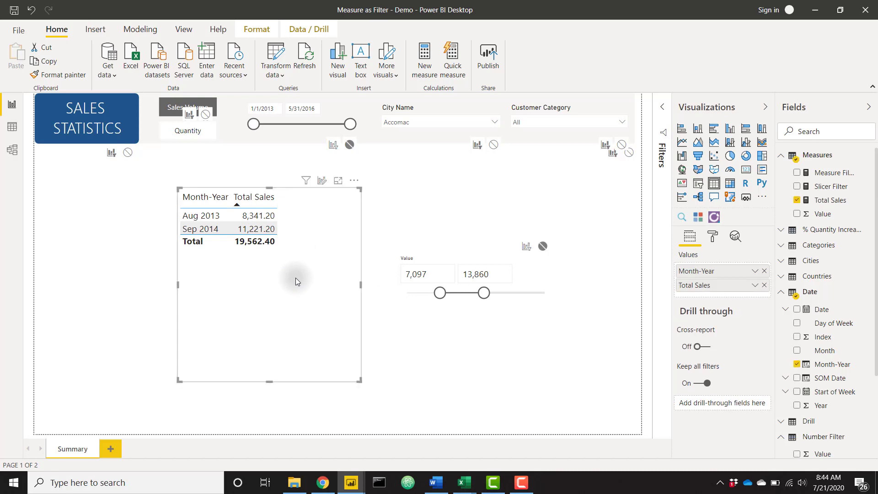
pyautogui.click(256, 30)
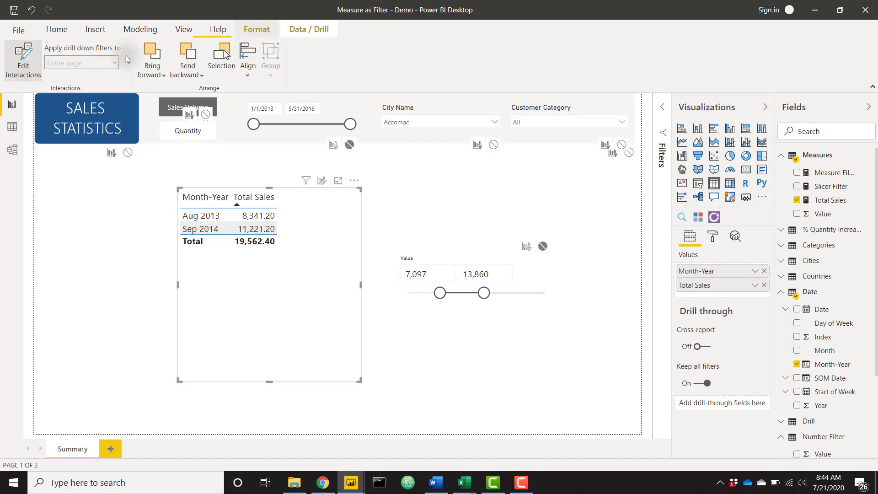
pyautogui.click(29, 54)
pyautogui.click(432, 364)
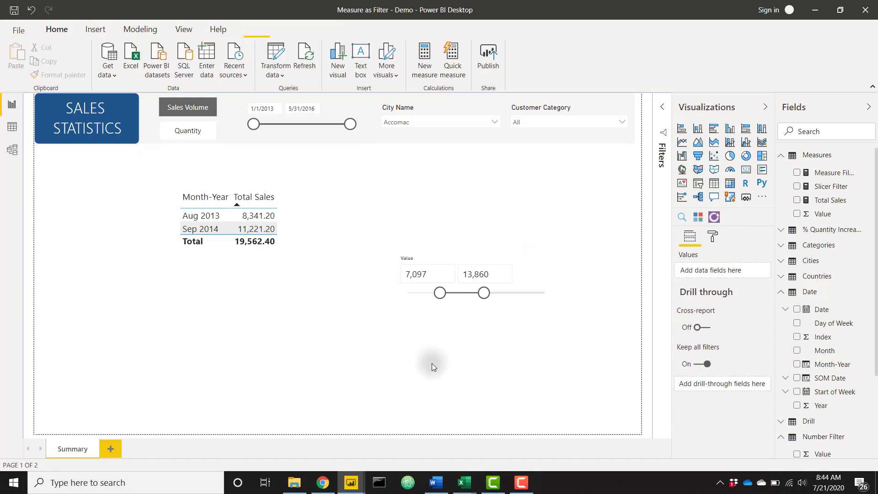